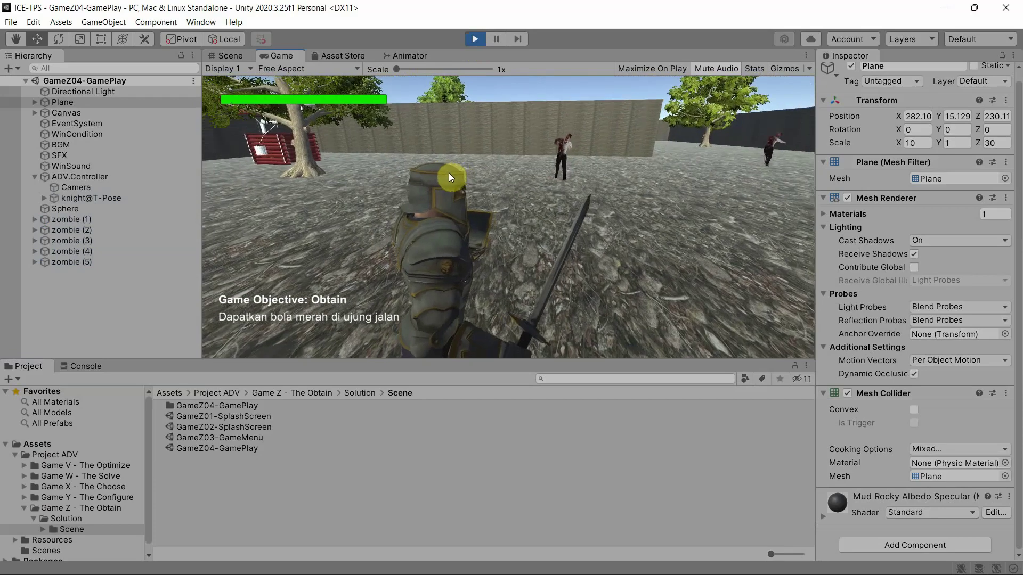
Examine the knight and the zombies from above in the Scene view while the game is running
{"action": "left_click", "coordinate": [231, 55]}
{"action": "right_click_drag", "start_coordinate": [524, 187], "coordinate": [516, 248]}
{"action": "middle_click_drag", "start_coordinate": [516, 224], "coordinate": [561, 216]}
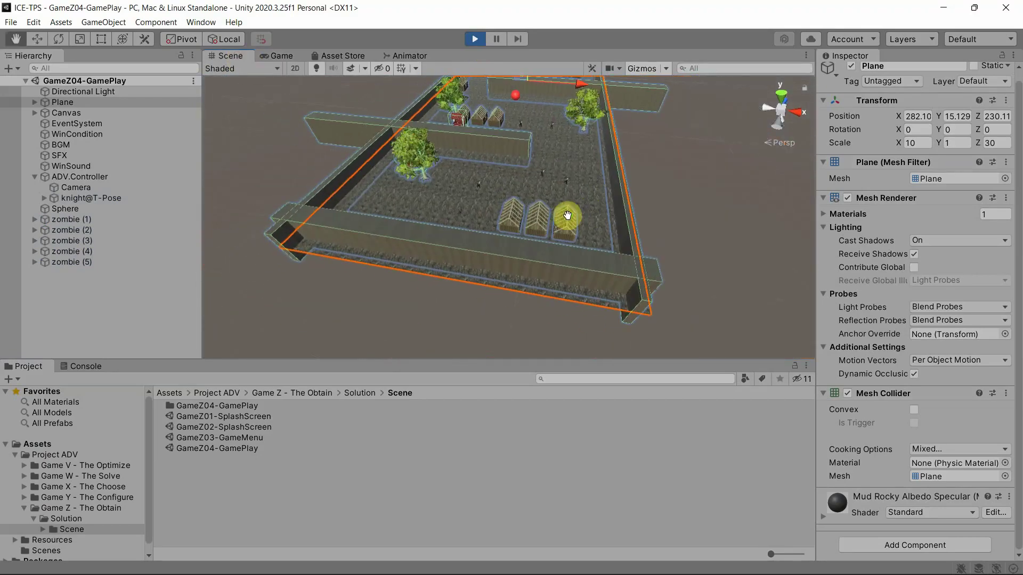
{"action": "scroll", "coordinate": [500, 225], "scroll_direction": "up", "scroll_amount": 6}
{"action": "scroll", "coordinate": [500, 225], "scroll_direction": "down", "scroll_amount": 2}
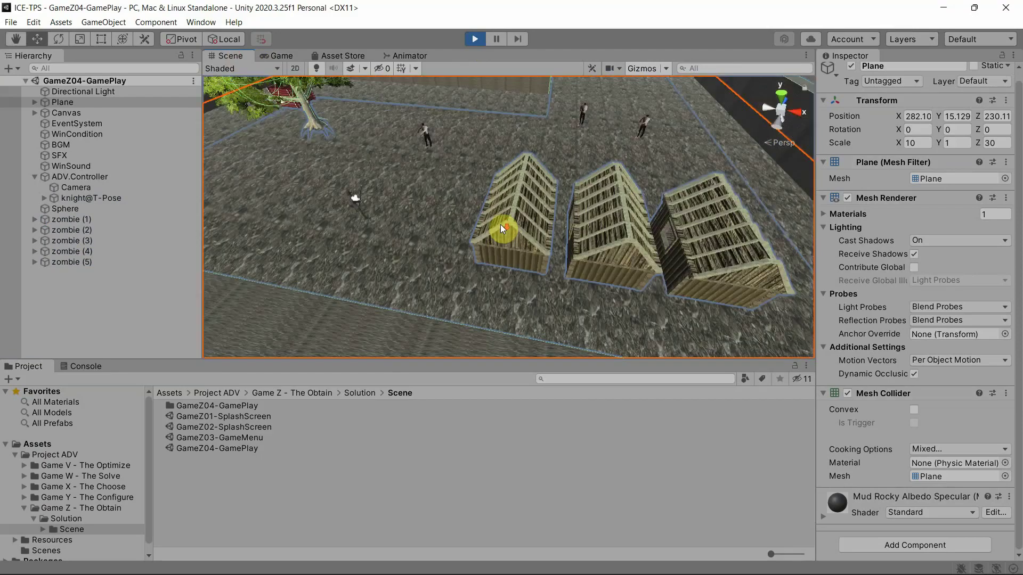
{"action": "middle_click_drag", "start_coordinate": [500, 225], "coordinate": [514, 231]}
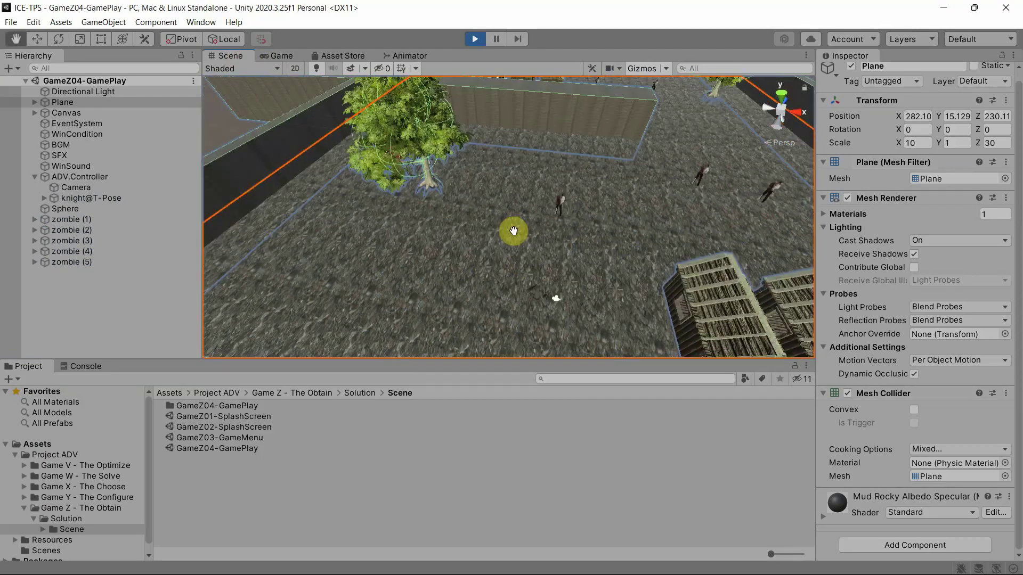
{"action": "right_click_drag", "start_coordinate": [442, 218], "coordinate": [557, 171]}
{"action": "scroll", "coordinate": [573, 238], "scroll_direction": "up", "scroll_amount": 3}
{"action": "middle_click_drag", "start_coordinate": [557, 171], "coordinate": [554, 176]}
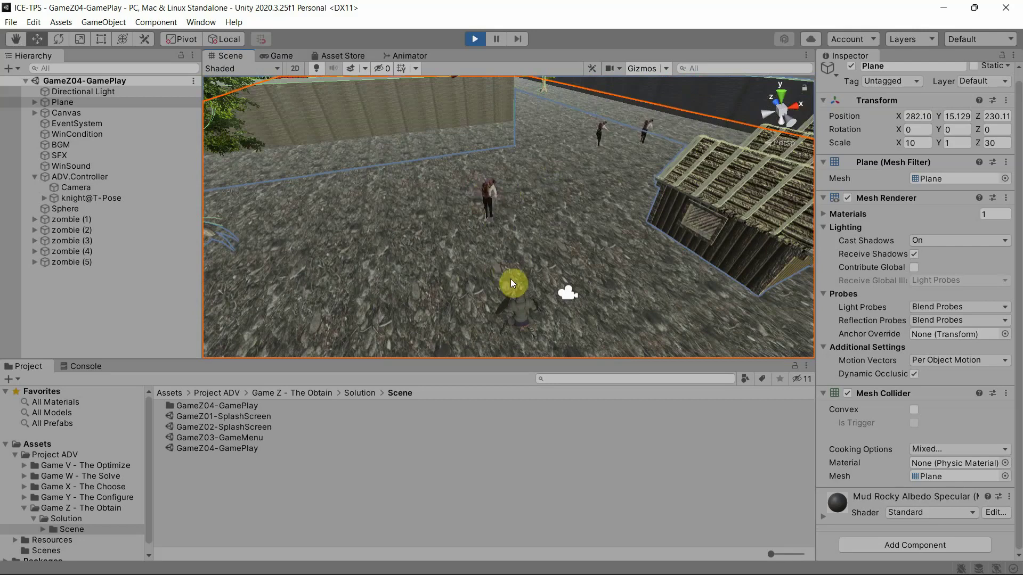
Test the zombie's look-at behaviour by moving ADV.Controller to several spots around the nearest zombie, and stop play mode
{"action": "left_click", "coordinate": [96, 177]}
{"action": "left_click_drag", "start_coordinate": [483, 309], "coordinate": [298, 218]}
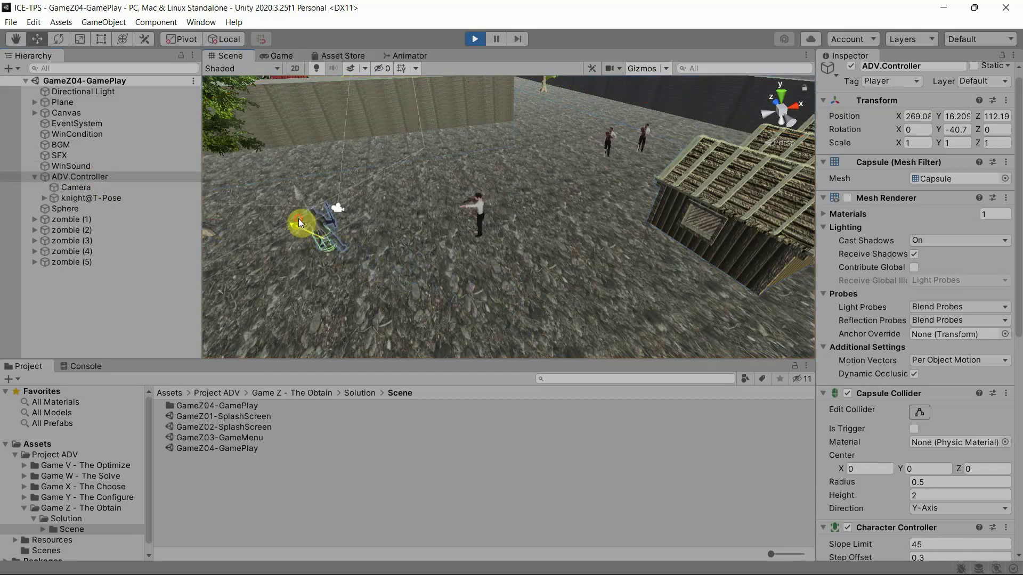
{"action": "left_click_drag", "start_coordinate": [368, 215], "coordinate": [504, 170]}
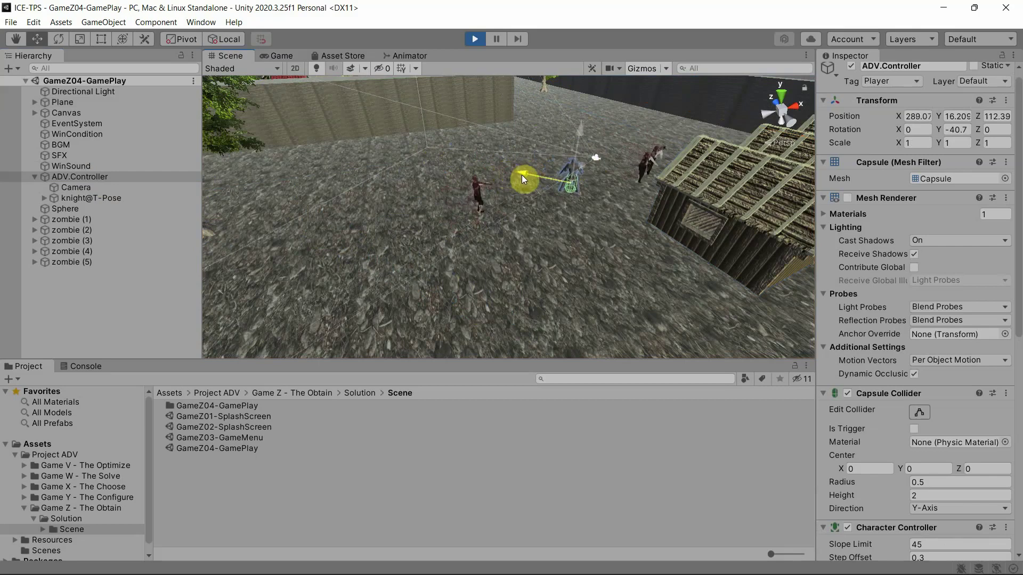
{"action": "left_click_drag", "start_coordinate": [584, 164], "coordinate": [502, 253]}
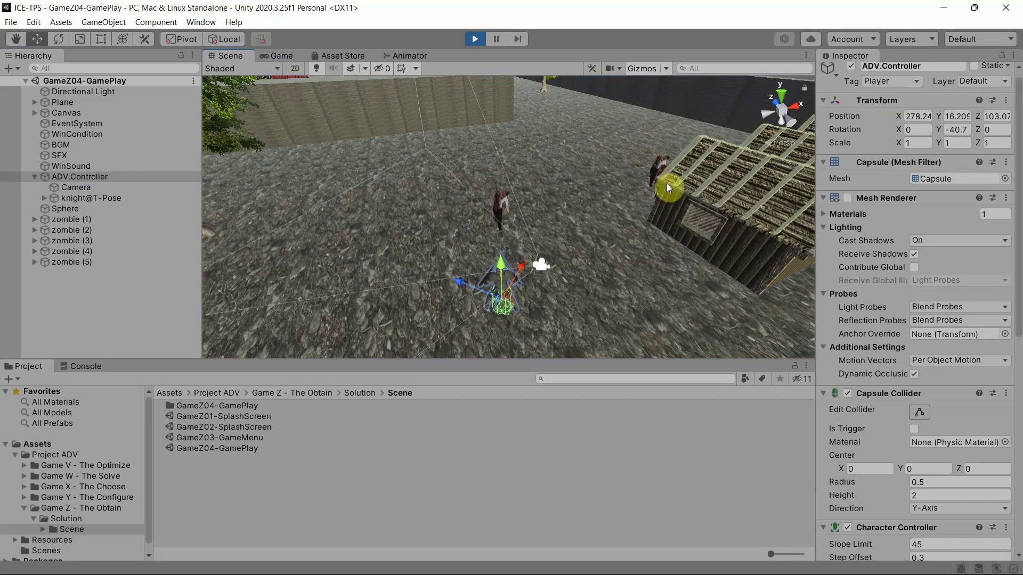
{"action": "left_click_drag", "start_coordinate": [460, 279], "coordinate": [306, 194]}
{"action": "left_click_drag", "start_coordinate": [371, 206], "coordinate": [440, 139]}
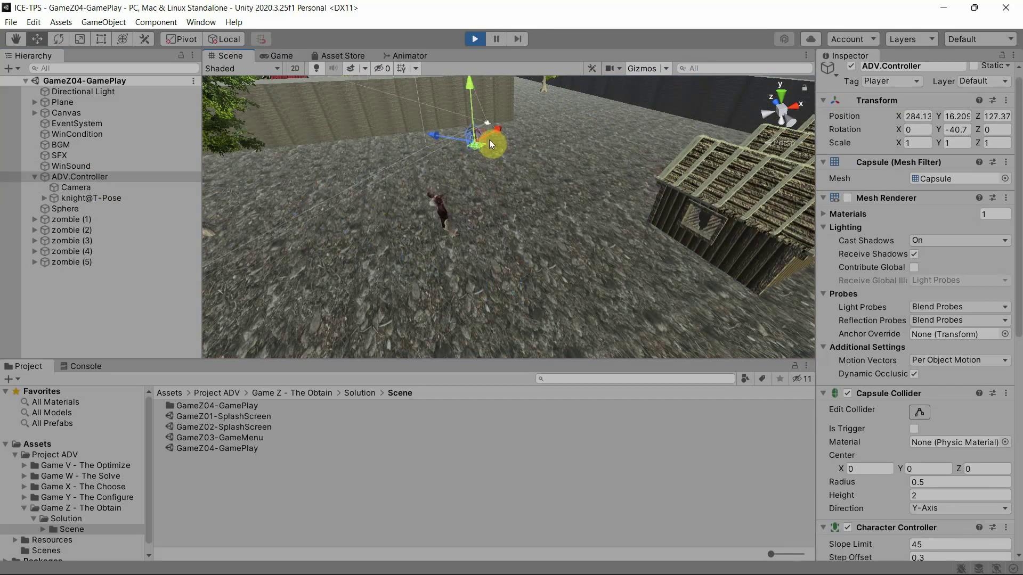
{"action": "left_click", "coordinate": [475, 41]}
Inspect the components of zombie (1) to zombie (5) and locate the object used as Target Player in zombie (1)'s Look At script
{"action": "left_click", "coordinate": [445, 149]}
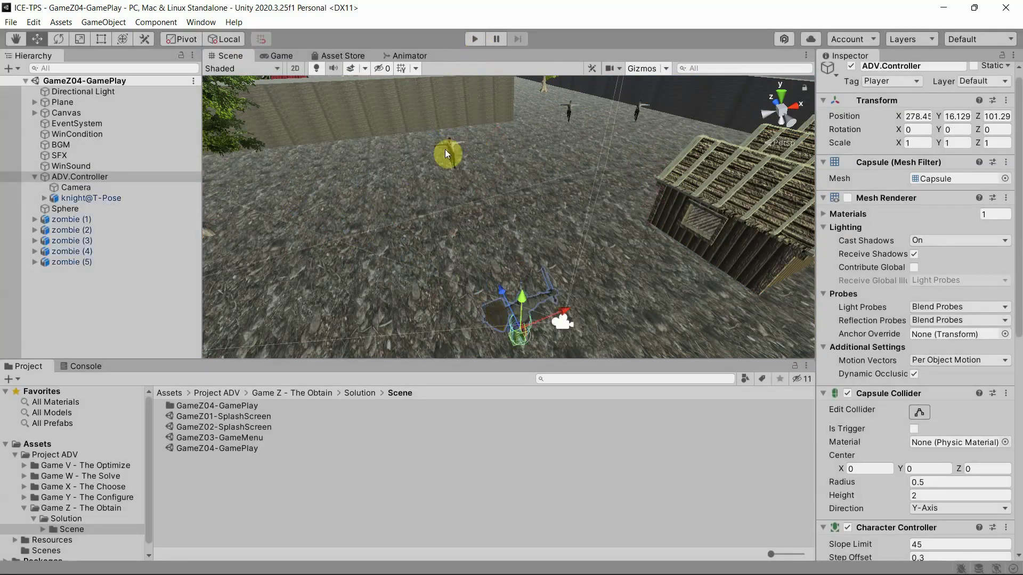
{"action": "left_click", "coordinate": [452, 149]}
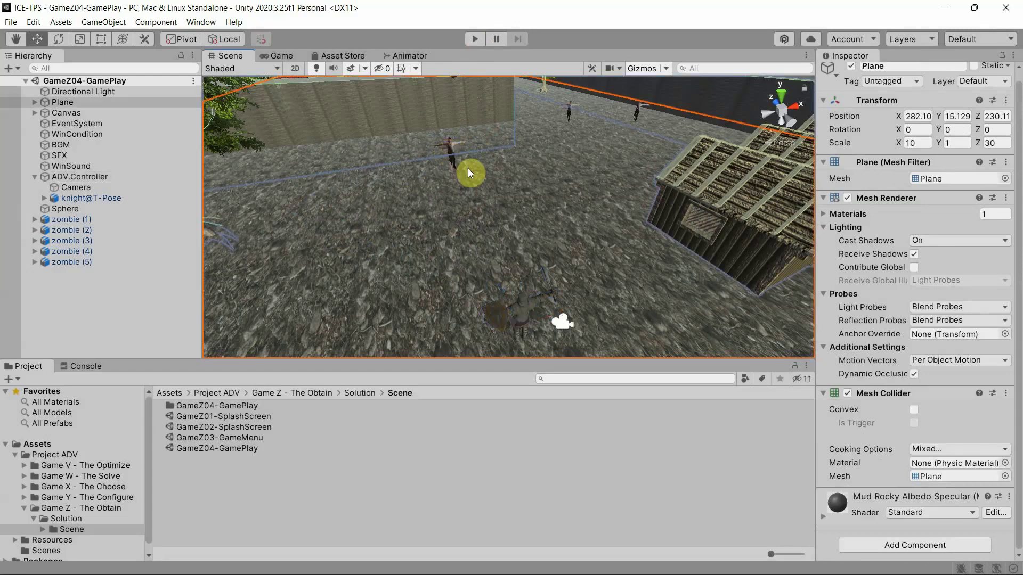
{"action": "left_click", "coordinate": [88, 219]}
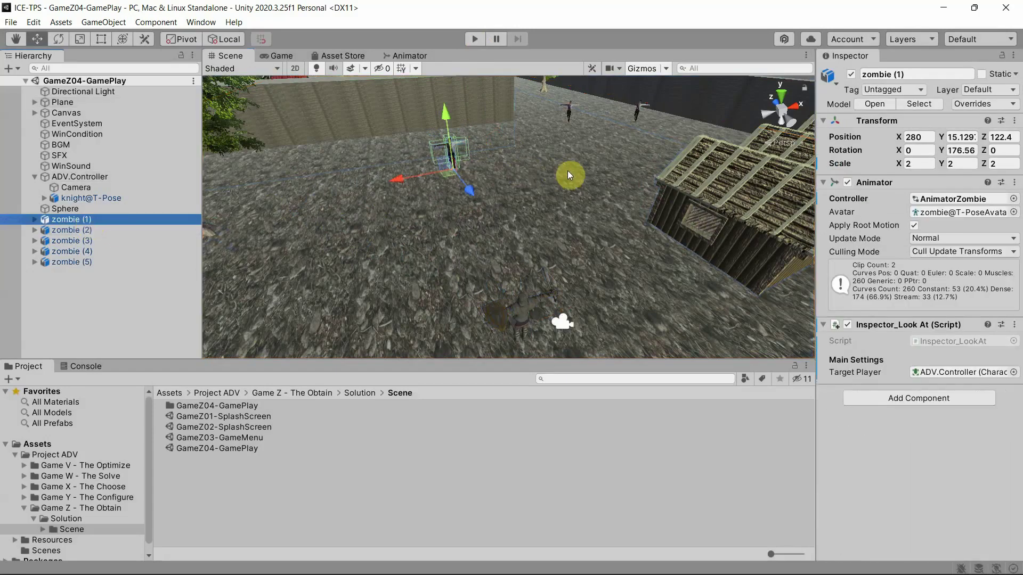
{"action": "left_click", "coordinate": [111, 233]}
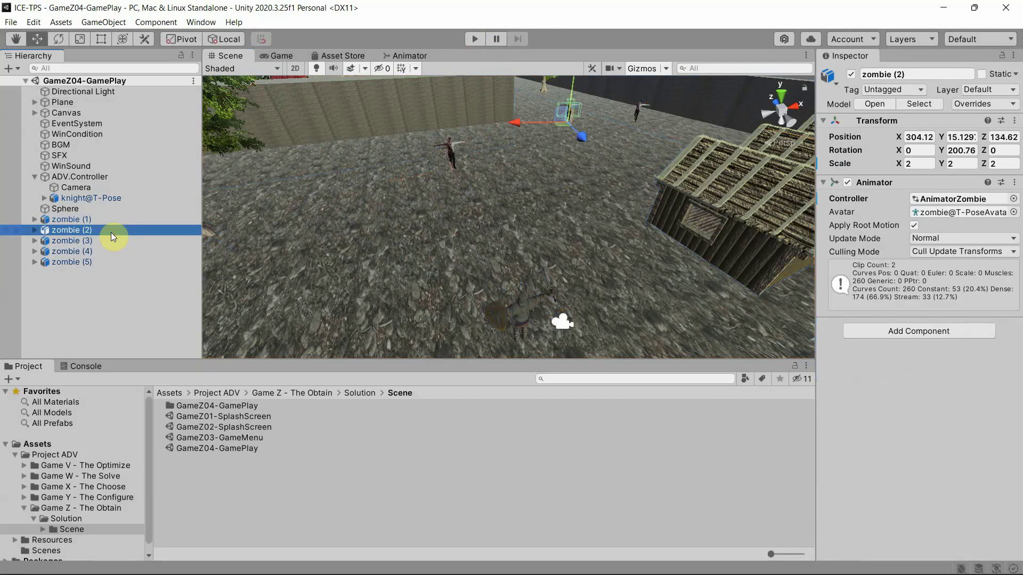
{"action": "left_click", "coordinate": [103, 243]}
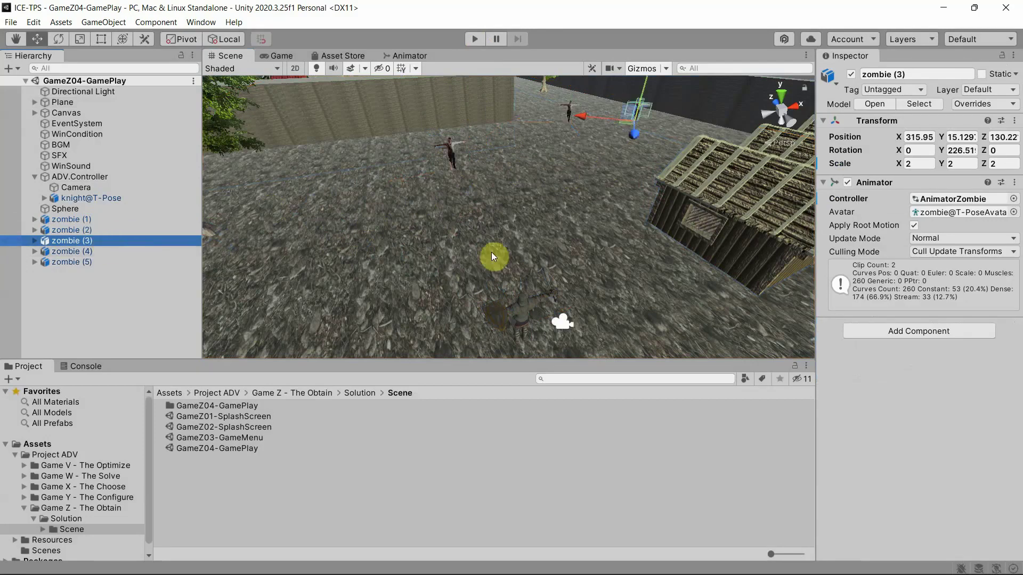
{"action": "left_click", "coordinate": [98, 251]}
{"action": "left_click", "coordinate": [98, 262]}
{"action": "left_click", "coordinate": [91, 220]}
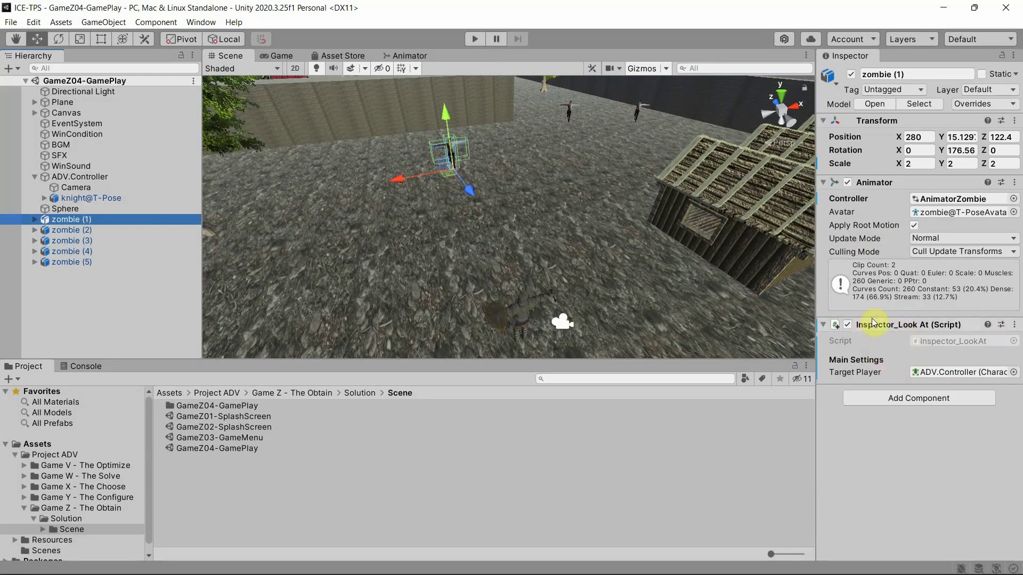
{"action": "left_click", "coordinate": [932, 377]}
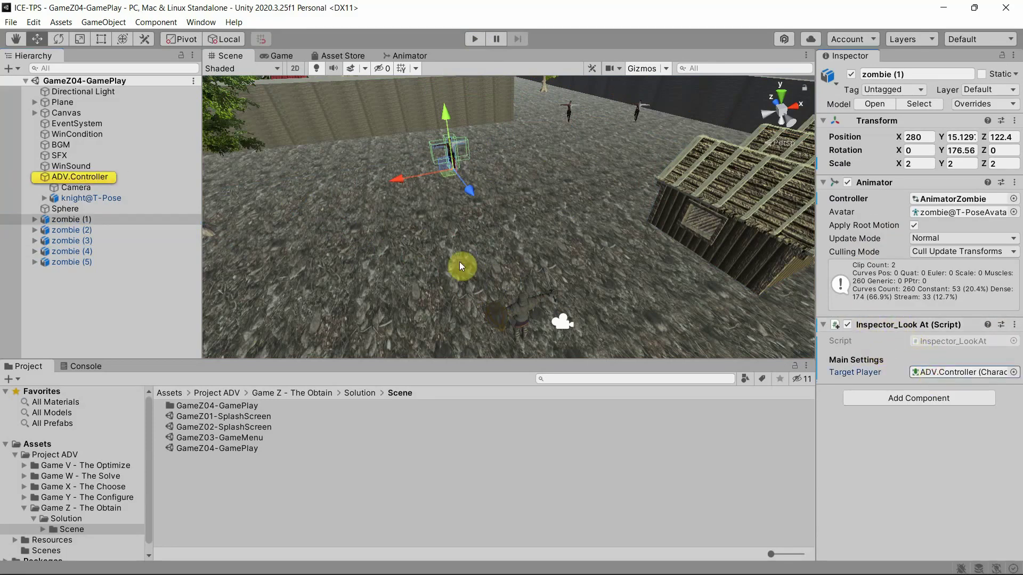
{"action": "left_click", "coordinate": [80, 177]}
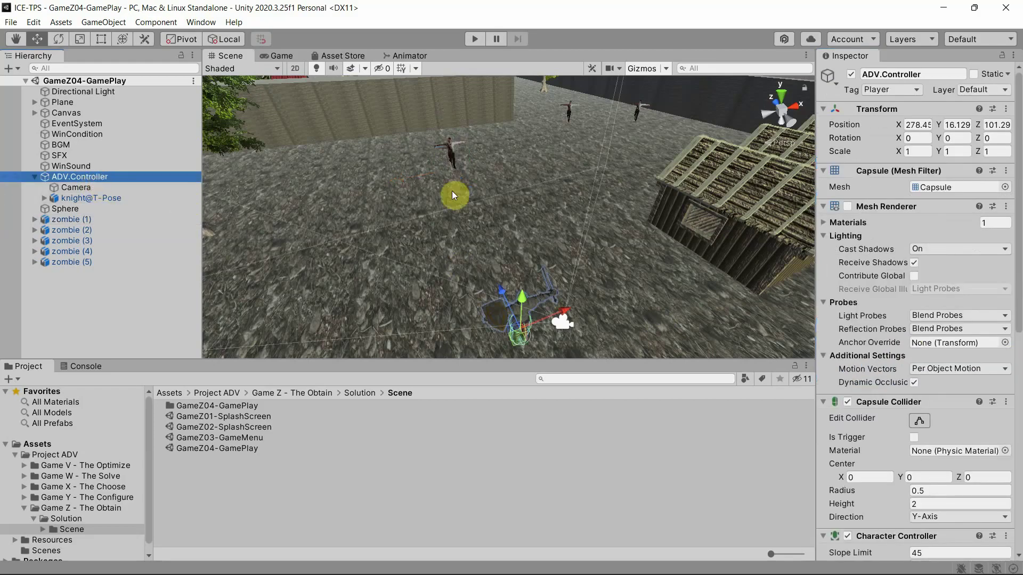
{"action": "middle_click_drag", "start_coordinate": [433, 228], "coordinate": [466, 228]}
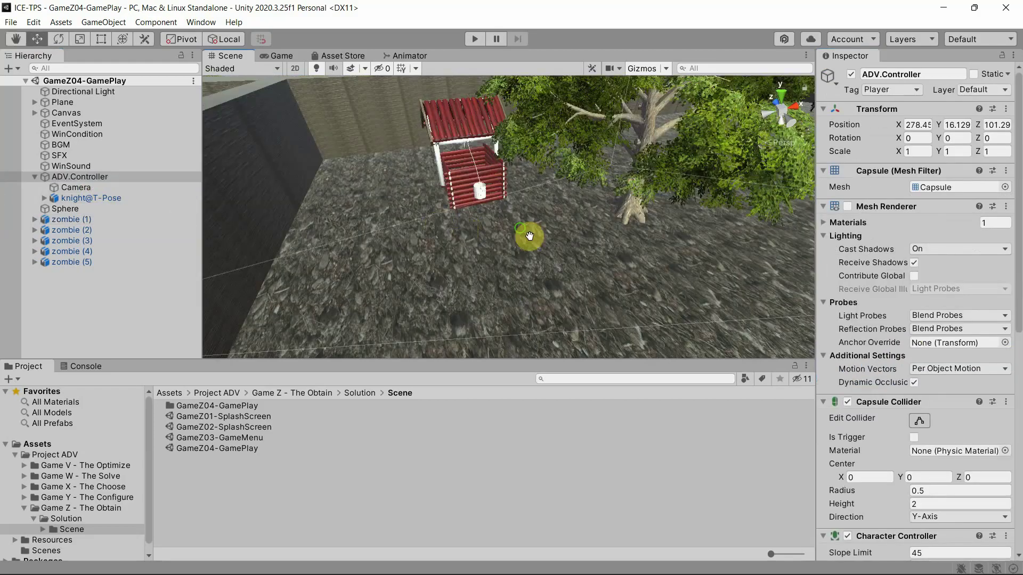
{"action": "middle_click_drag", "start_coordinate": [529, 238], "coordinate": [494, 229]}
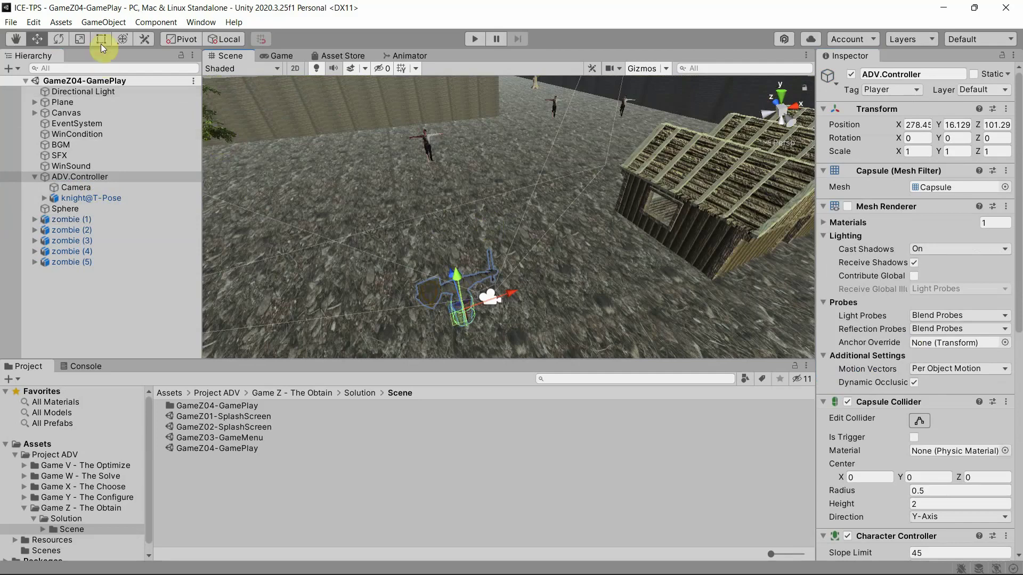
{"action": "left_click", "coordinate": [104, 21]}
{"action": "mouse_move", "coordinate": [123, 82]}
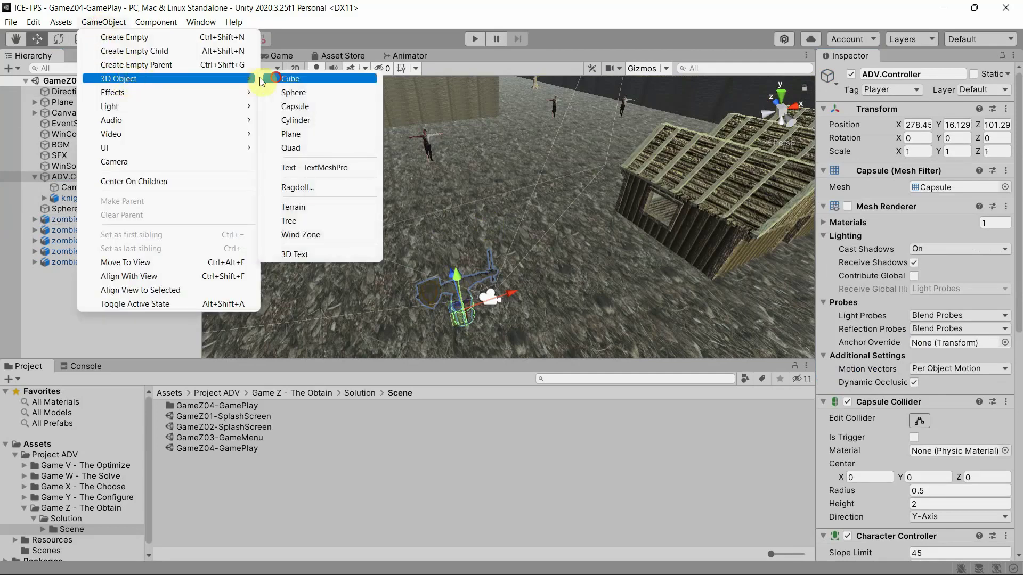
{"action": "left_click", "coordinate": [277, 80]}
{"action": "left_click_drag", "start_coordinate": [503, 195], "coordinate": [446, 163]}
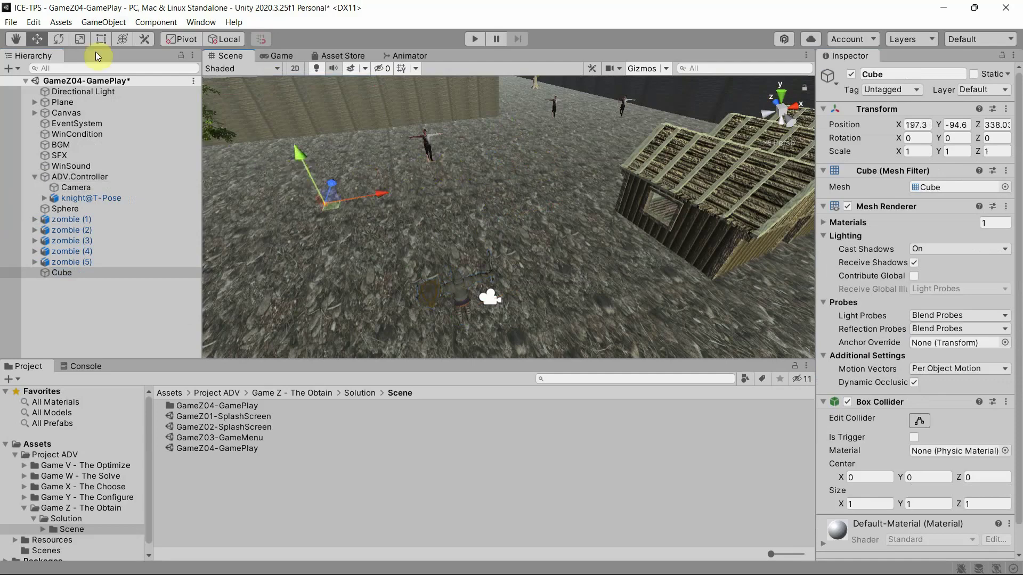
{"action": "left_click", "coordinate": [79, 38]}
{"action": "left_click_drag", "start_coordinate": [322, 199], "coordinate": [367, 110]}
{"action": "left_click_drag", "start_coordinate": [349, 154], "coordinate": [359, 82]}
{"action": "left_click", "coordinate": [37, 39]}
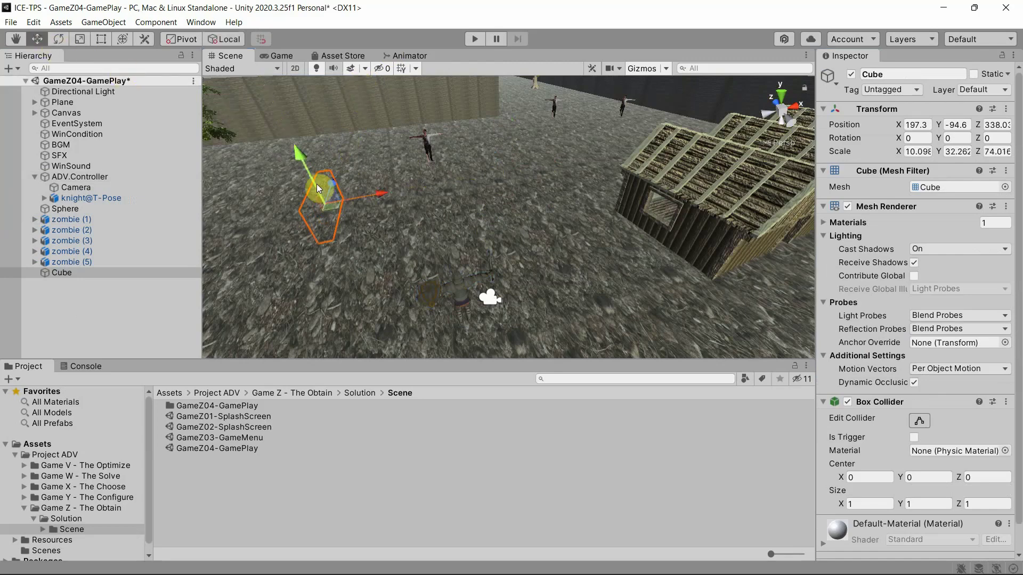
{"action": "left_click_drag", "start_coordinate": [319, 183], "coordinate": [425, 192]}
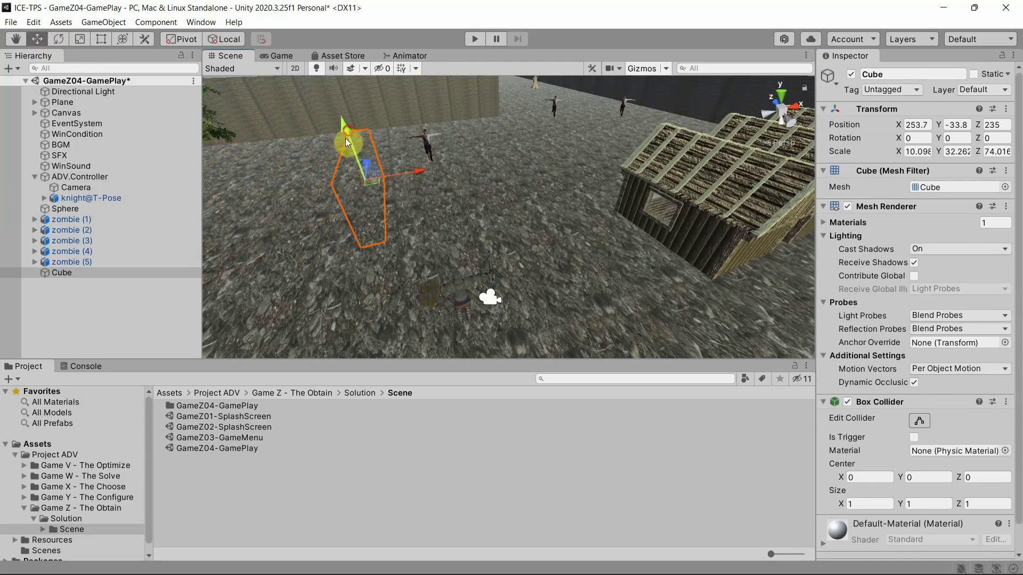
{"action": "left_click_drag", "start_coordinate": [345, 139], "coordinate": [286, 166]}
{"action": "left_click", "coordinate": [176, 274]}
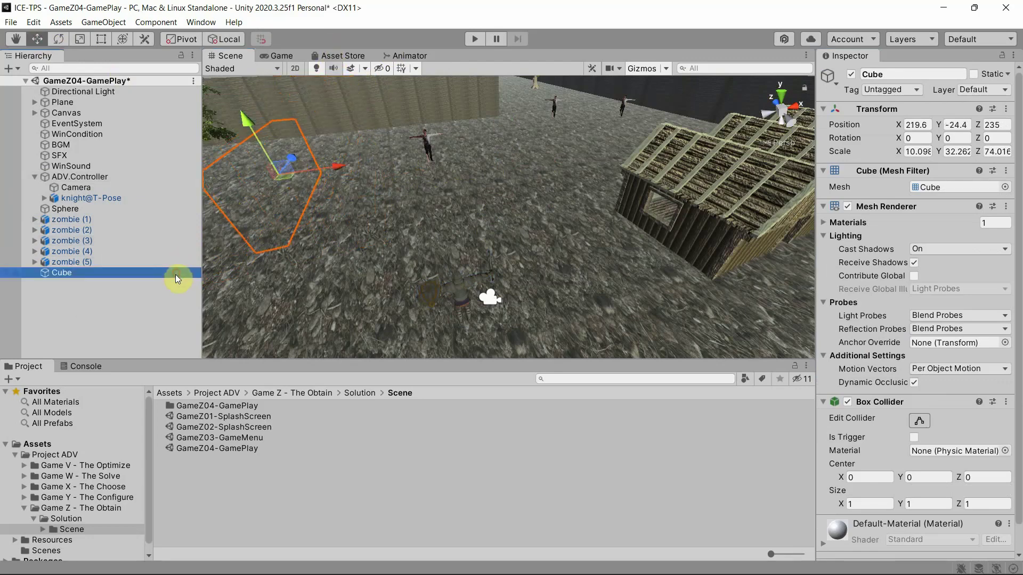
{"action": "key", "text": "Delete"}
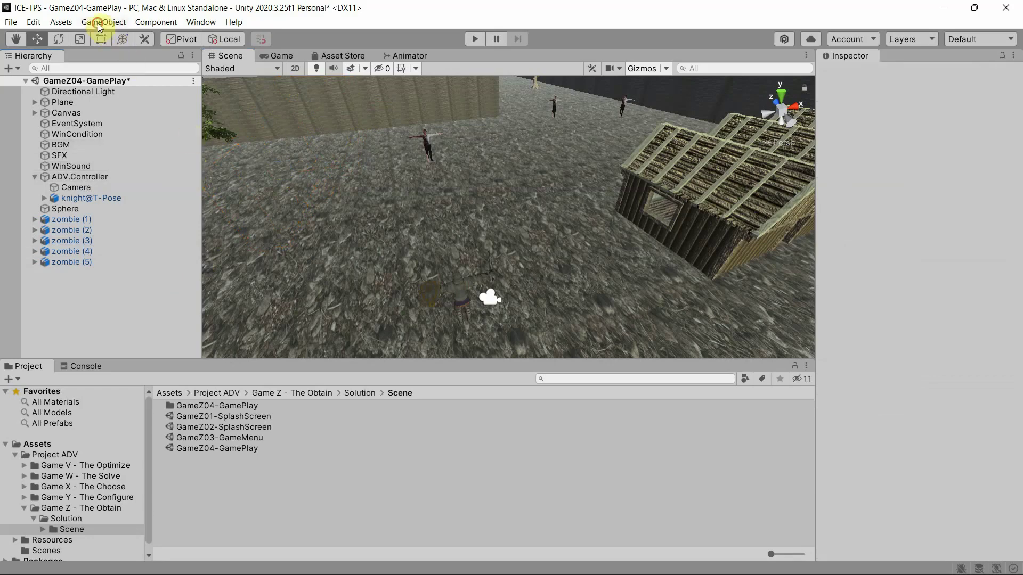
Add a new 3D cube to the scene
{"action": "left_click", "coordinate": [99, 23]}
{"action": "mouse_move", "coordinate": [150, 79]}
{"action": "left_click", "coordinate": [289, 80]}
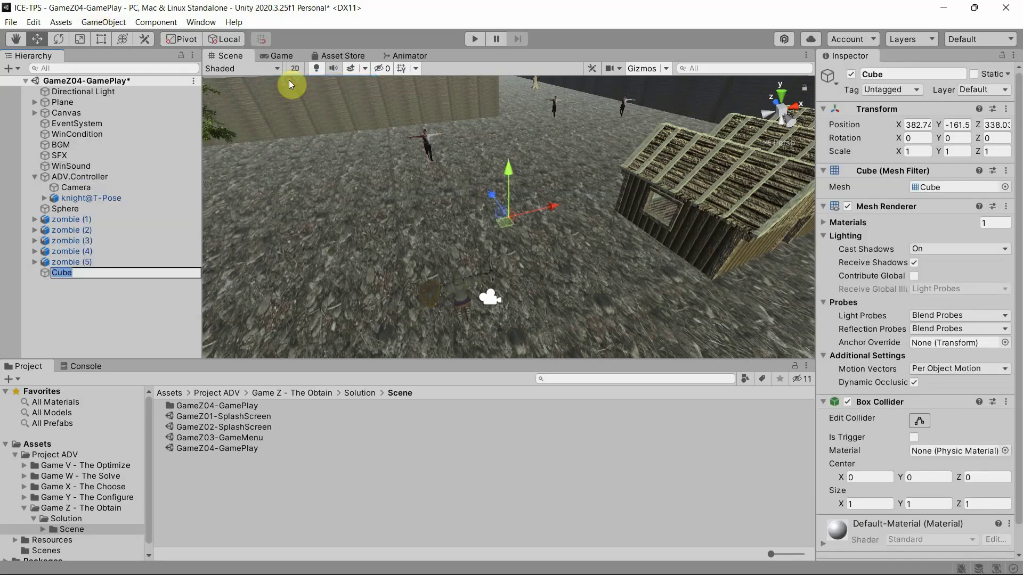
Copy ADV.Controller's Transform values onto the cube and move it to about X 273.6, Y 18.6, Z 108.8
{"action": "left_click", "coordinate": [111, 176]}
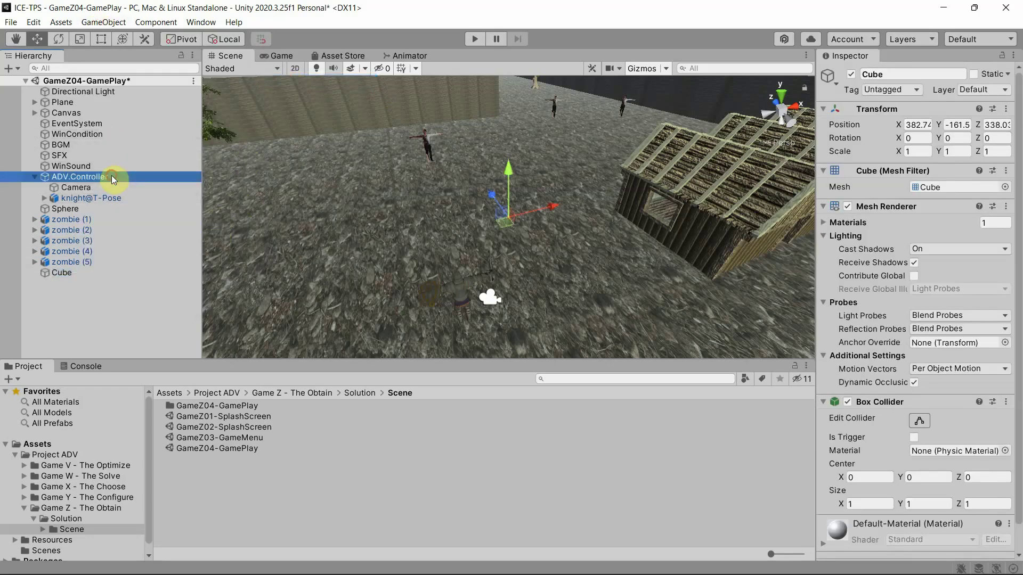
{"action": "left_click", "coordinate": [1006, 108]}
{"action": "left_click", "coordinate": [885, 169]}
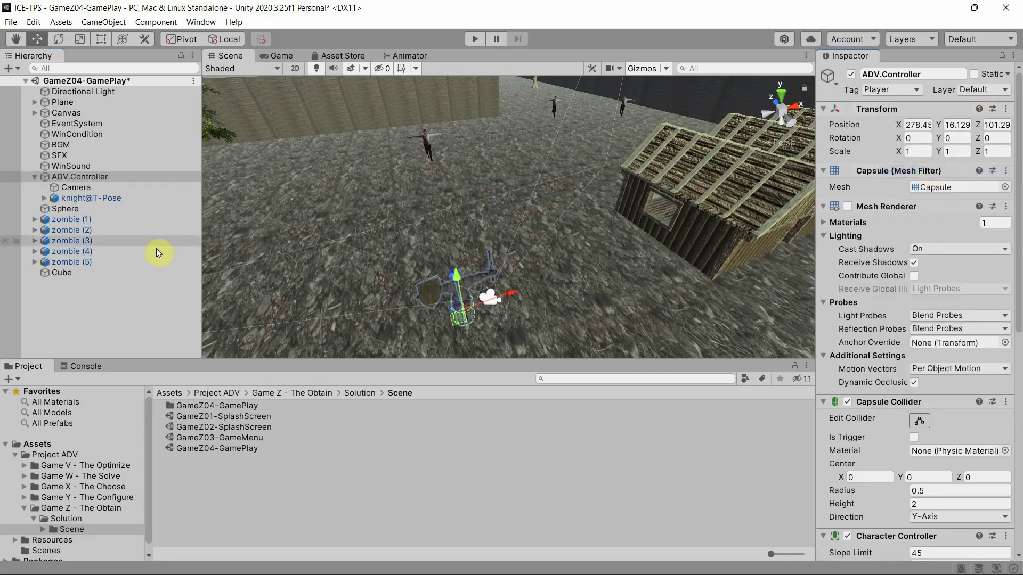
{"action": "left_click", "coordinate": [110, 272]}
{"action": "left_click", "coordinate": [1006, 109]}
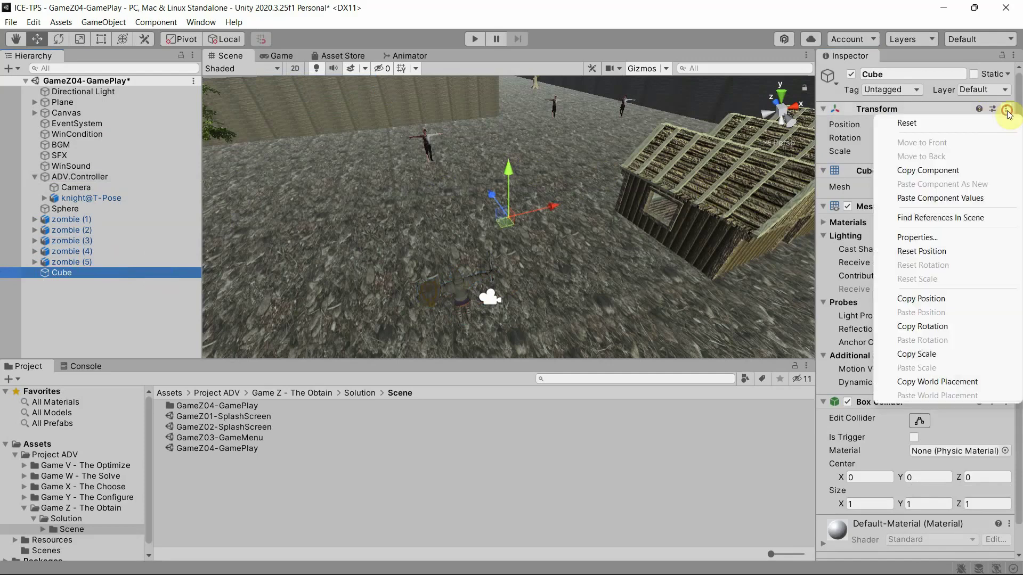
{"action": "left_click", "coordinate": [953, 198]}
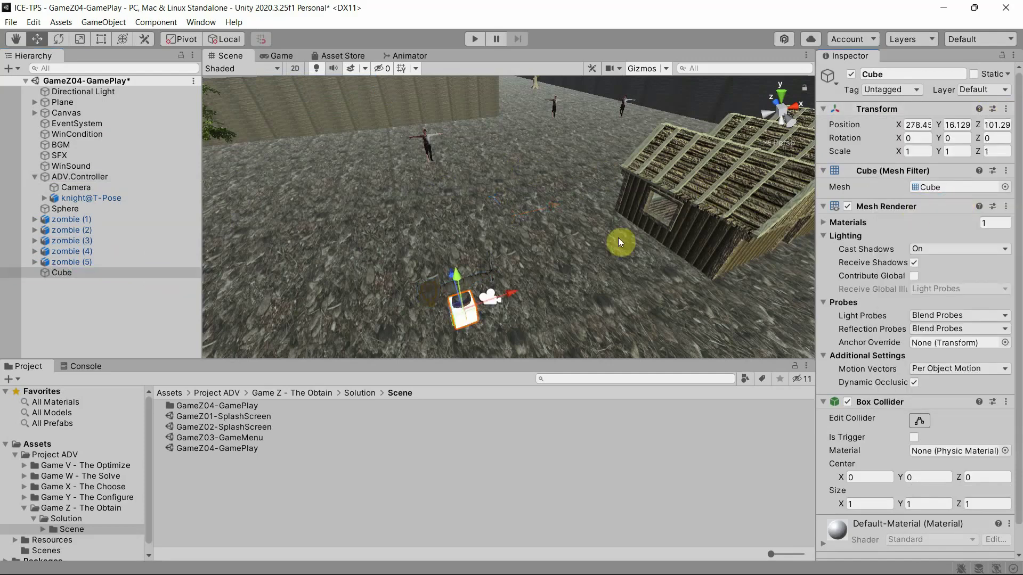
{"action": "left_click_drag", "start_coordinate": [459, 278], "coordinate": [331, 199]}
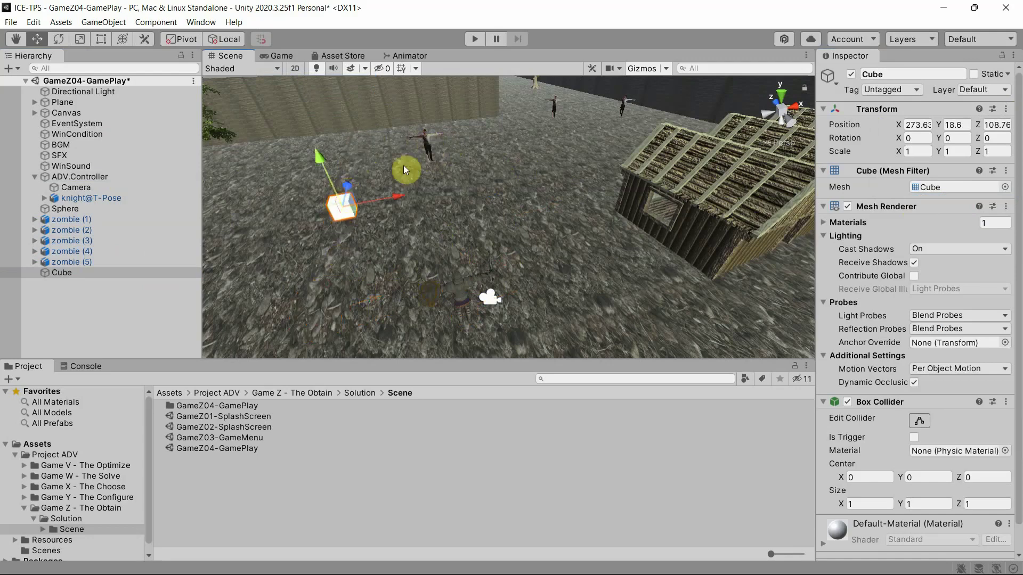
Try to assign the cube as the Target Player of zombie (1)'s Inspector_Look At script
{"action": "left_click", "coordinate": [141, 218]}
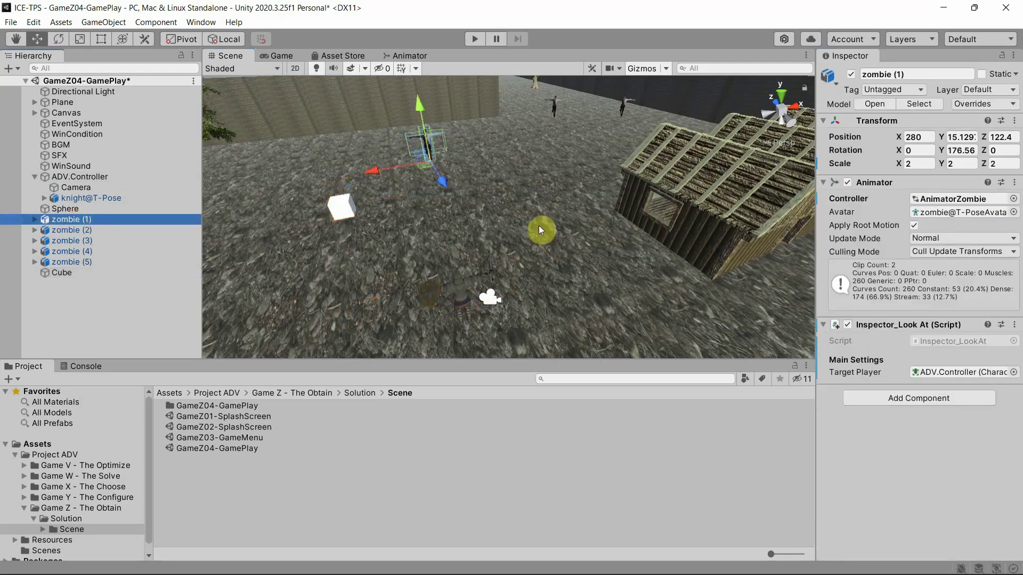
{"action": "left_click_drag", "start_coordinate": [82, 272], "coordinate": [943, 367]}
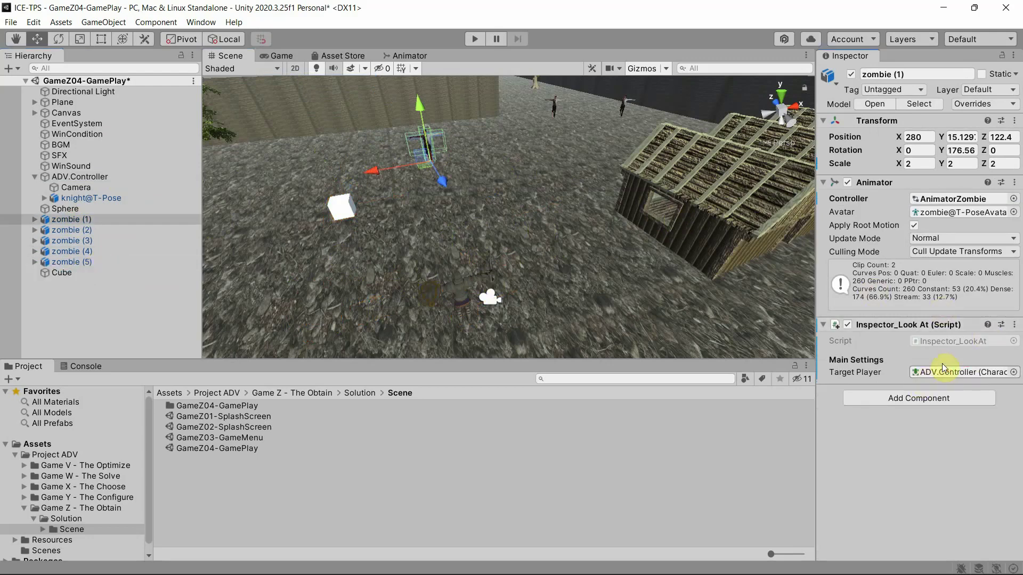
Move the cube along X to about 270.4 and add a Character Controller component to it
{"action": "left_click", "coordinate": [353, 208]}
{"action": "left_click_drag", "start_coordinate": [378, 200], "coordinate": [340, 207]}
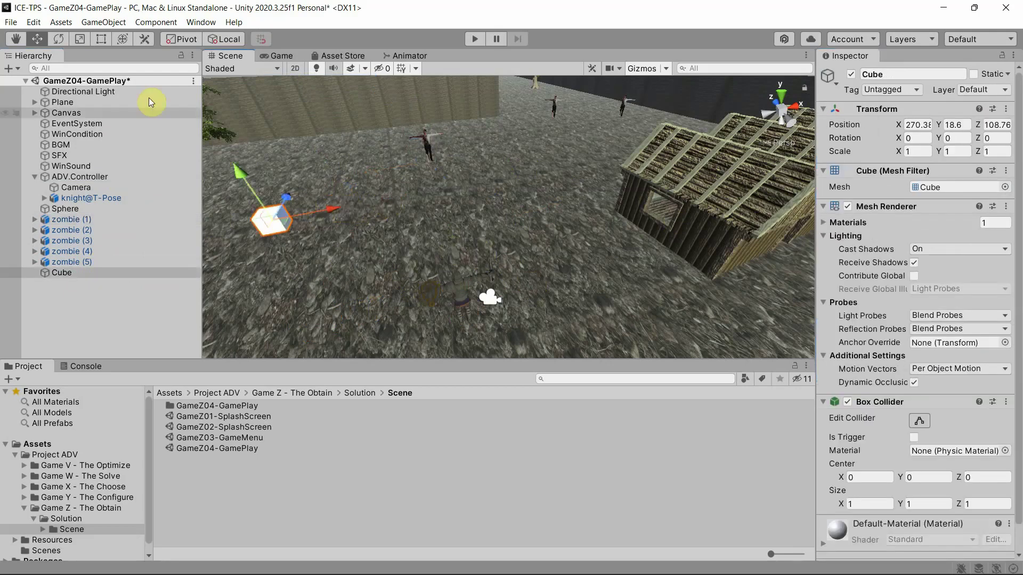
{"action": "left_click", "coordinate": [156, 22]}
{"action": "mouse_move", "coordinate": [181, 65]}
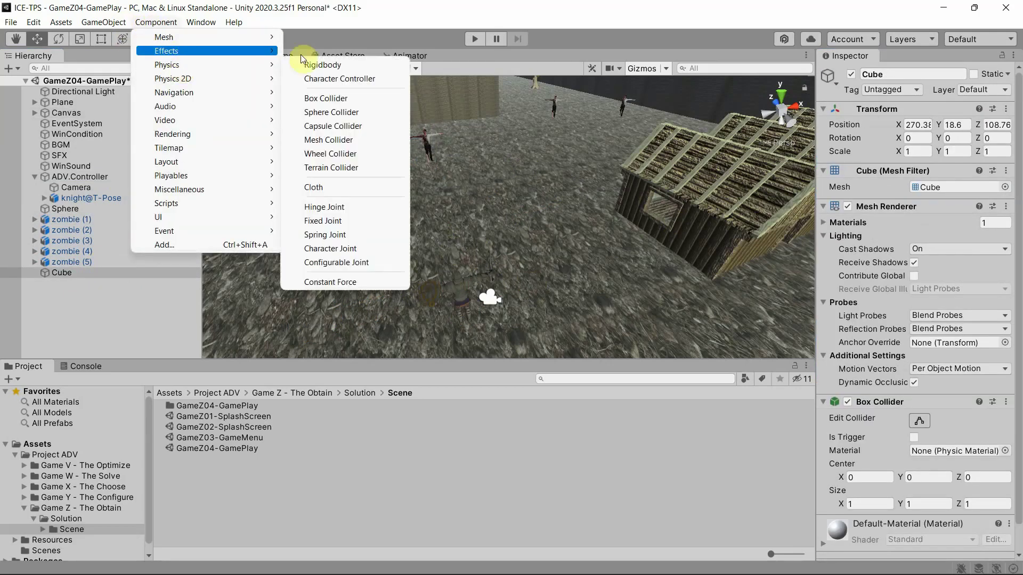
{"action": "left_click", "coordinate": [341, 78]}
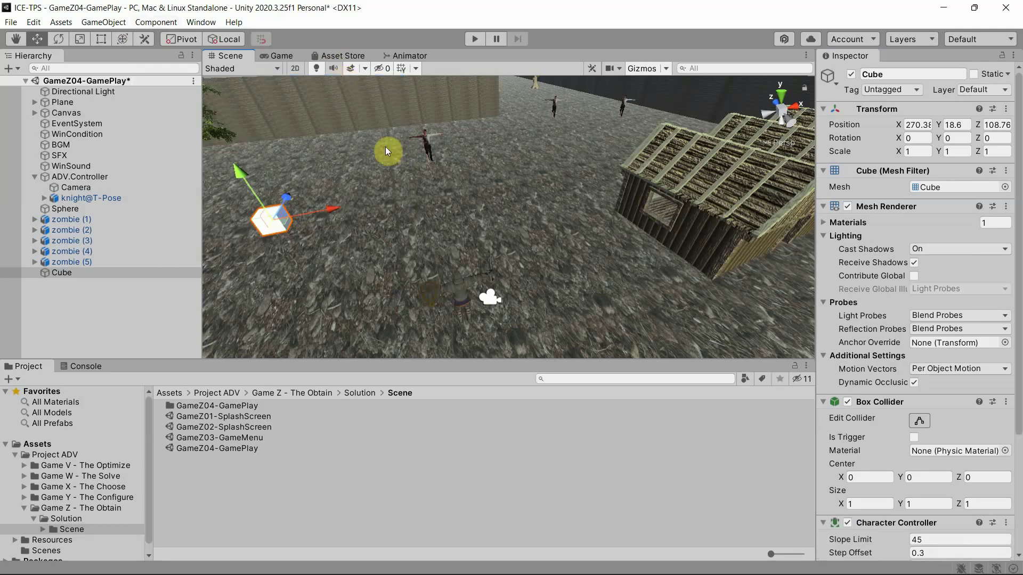
Assign the cube as the Target Player of zombie (1)'s Inspector_Look At script
{"action": "left_click", "coordinate": [121, 220]}
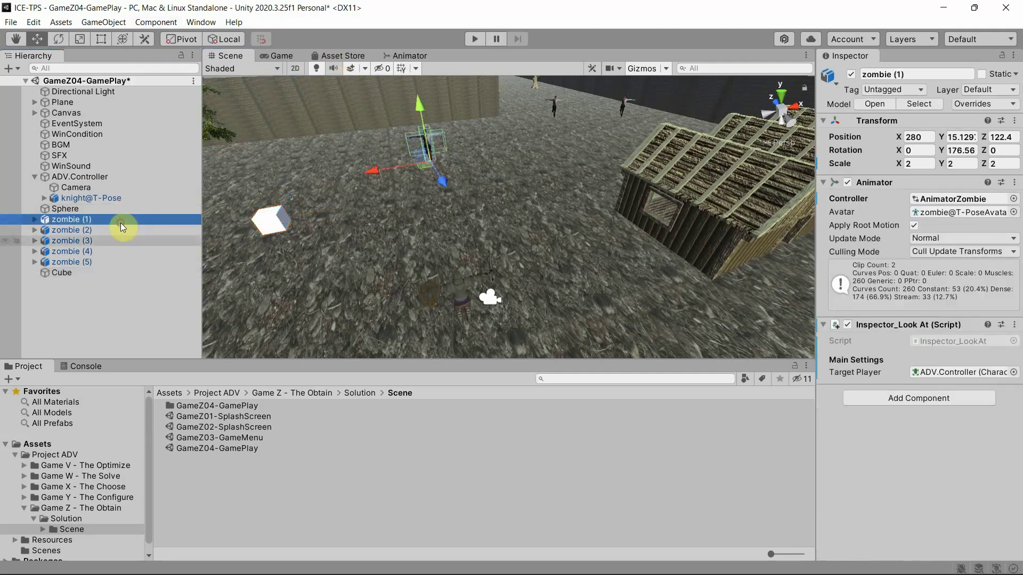
{"action": "left_click_drag", "start_coordinate": [67, 273], "coordinate": [902, 435]}
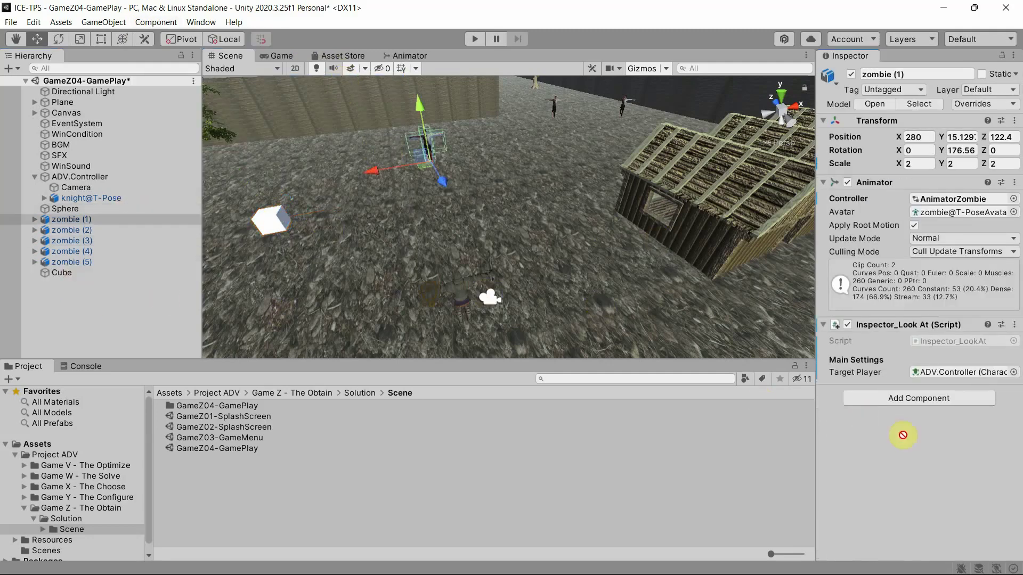
{"action": "left_click_drag", "start_coordinate": [914, 394], "coordinate": [916, 373]}
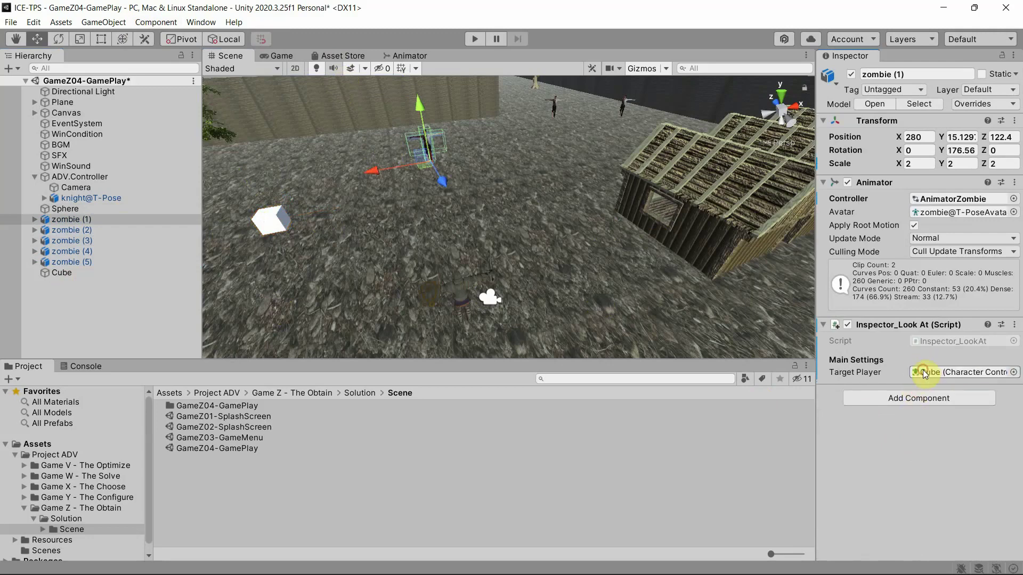
Run the game and, in the Scene view, move the cube to about X 289.2, Z 108.0, then back to about X 270.7, Z 107.5
{"action": "left_click", "coordinate": [282, 223]}
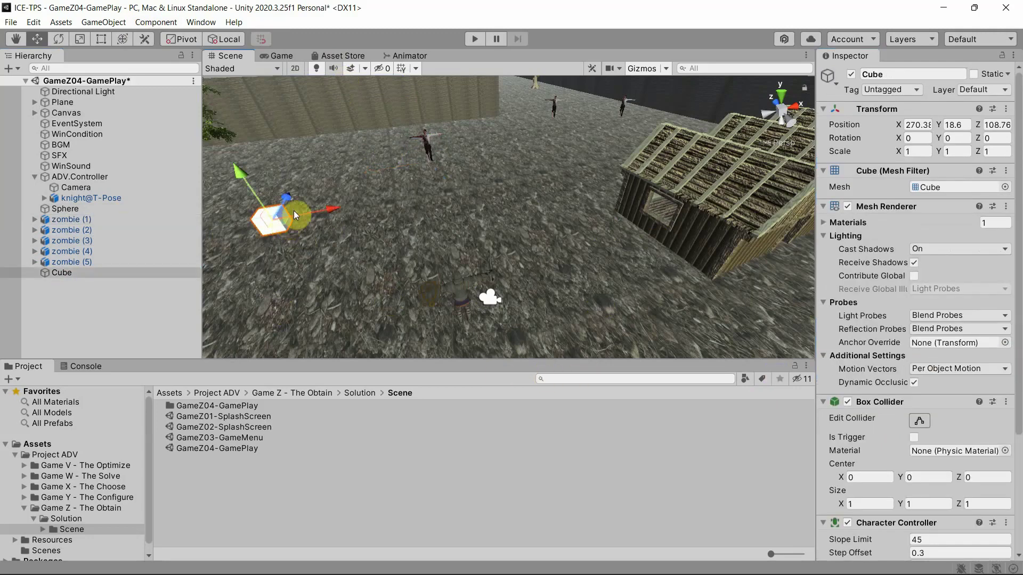
{"action": "left_click", "coordinate": [478, 40]}
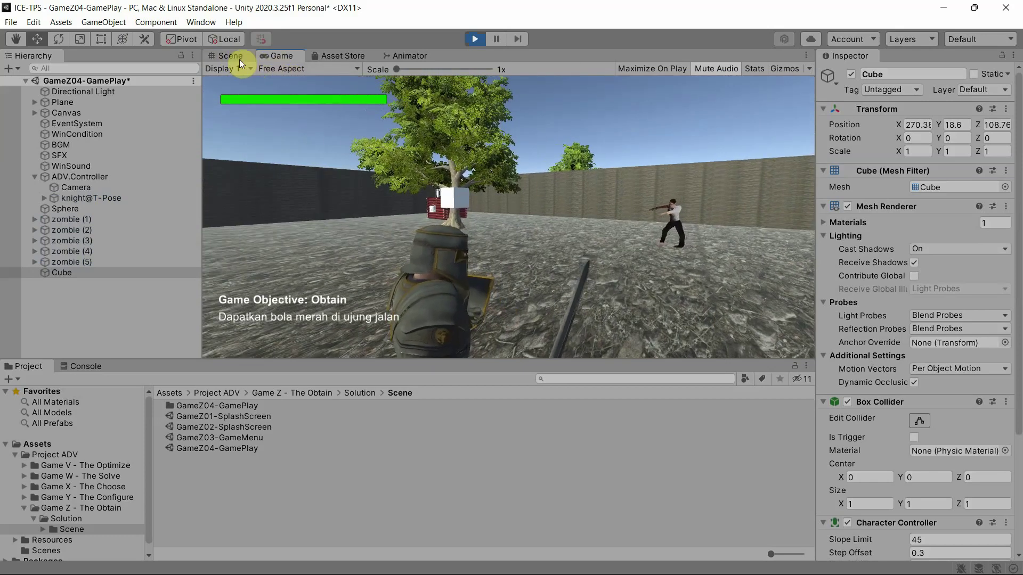
{"action": "left_click", "coordinate": [239, 59]}
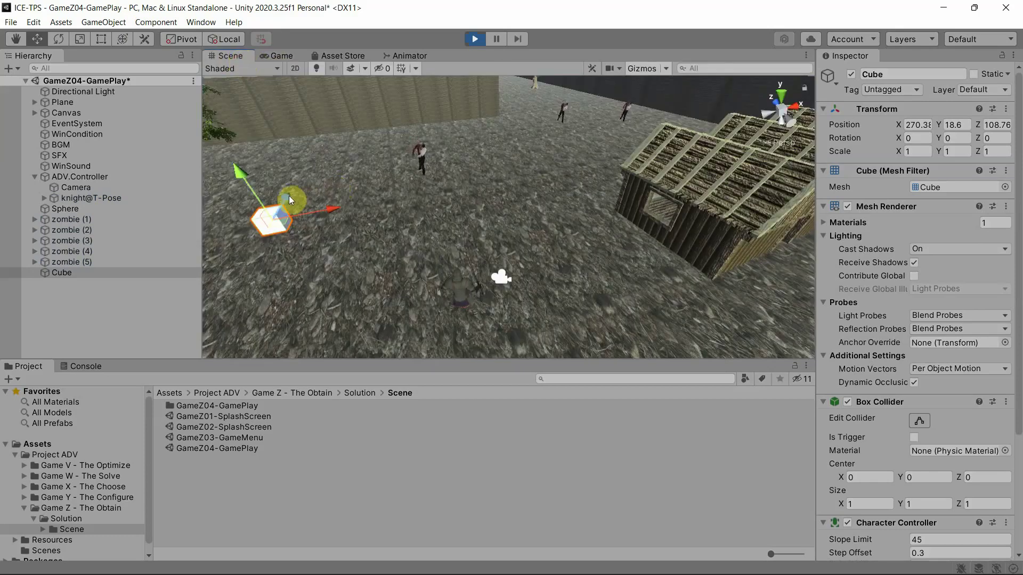
{"action": "left_click_drag", "start_coordinate": [289, 196], "coordinate": [599, 163]}
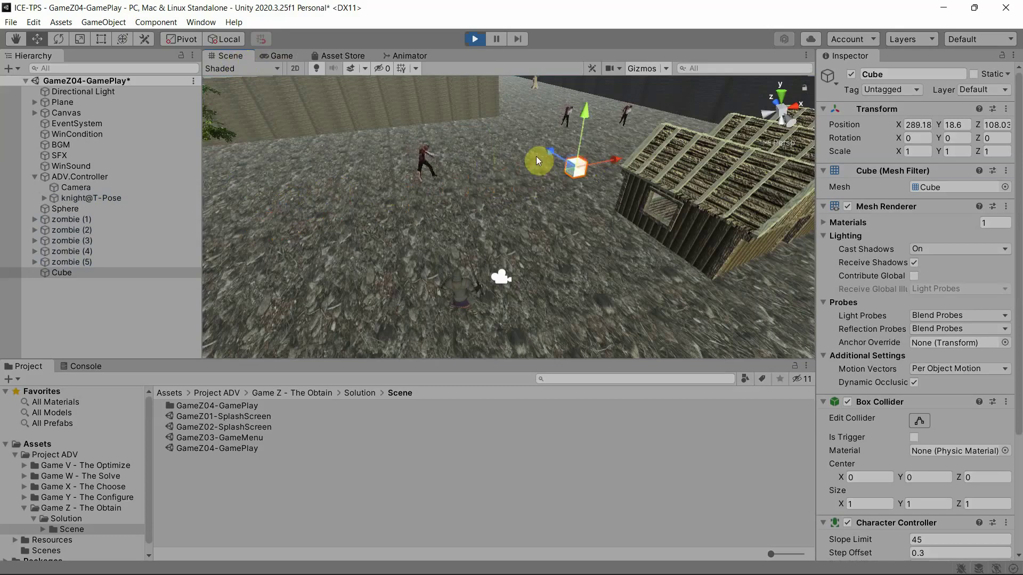
{"action": "left_click_drag", "start_coordinate": [537, 158], "coordinate": [276, 210]}
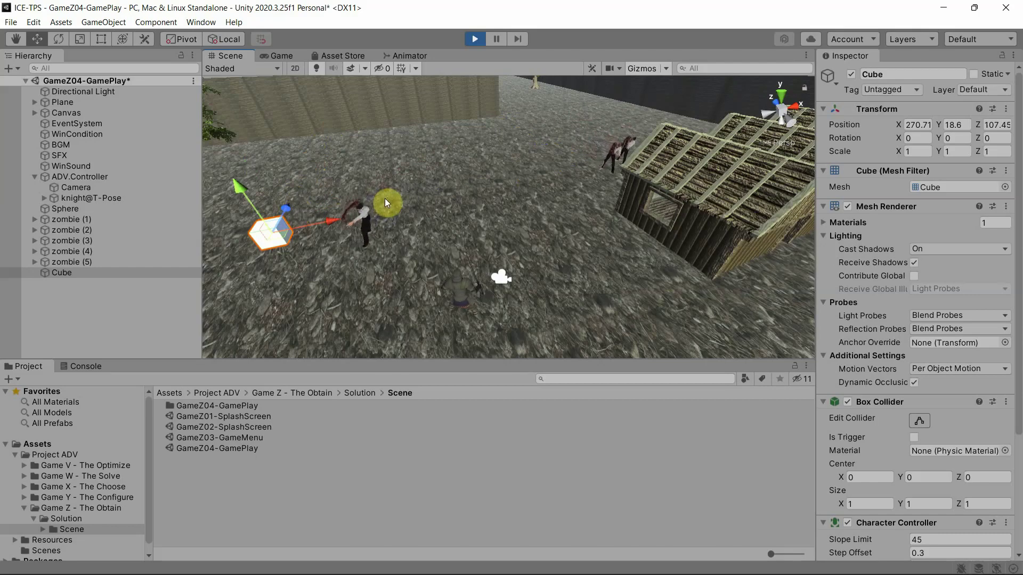
Test the zombie's tracking by moving the cube to about X 285.0, Y 16.2, Z 106.7, then across to about X 268.9, Z 117.4
{"action": "left_click_drag", "start_coordinate": [289, 206], "coordinate": [494, 211]}
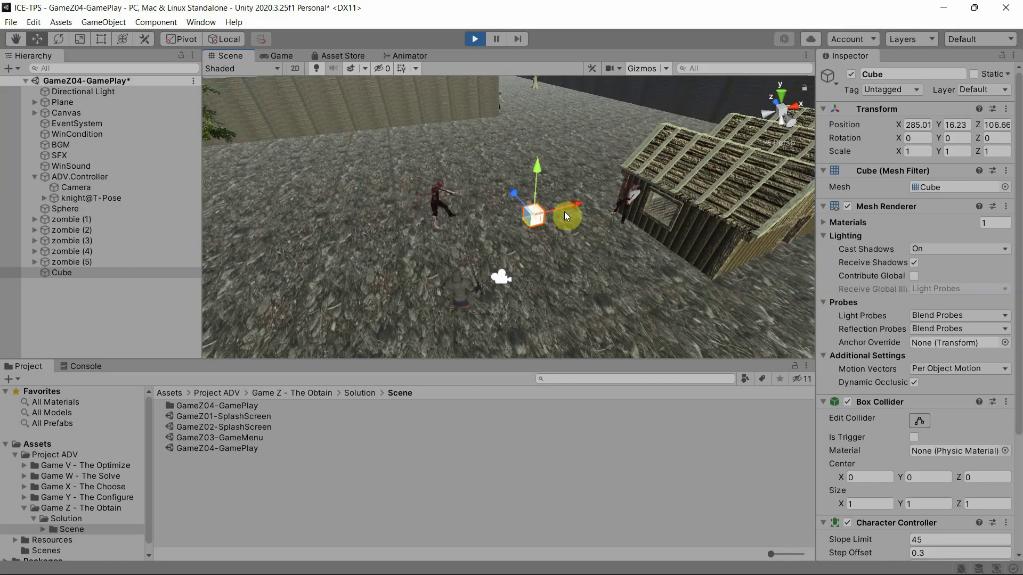
{"action": "left_click_drag", "start_coordinate": [535, 190], "coordinate": [490, 142]}
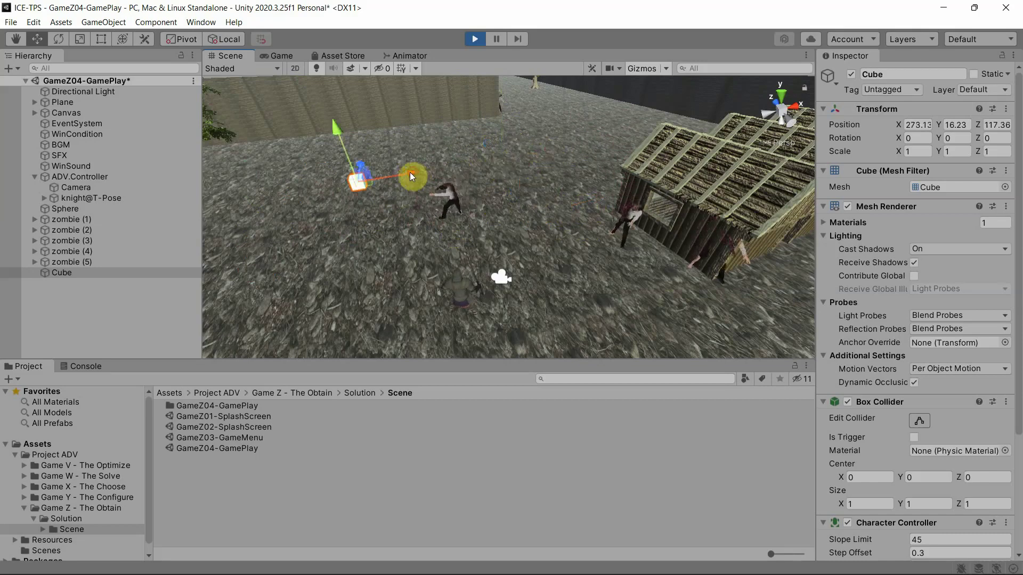
{"action": "left_click_drag", "start_coordinate": [417, 174], "coordinate": [382, 178]}
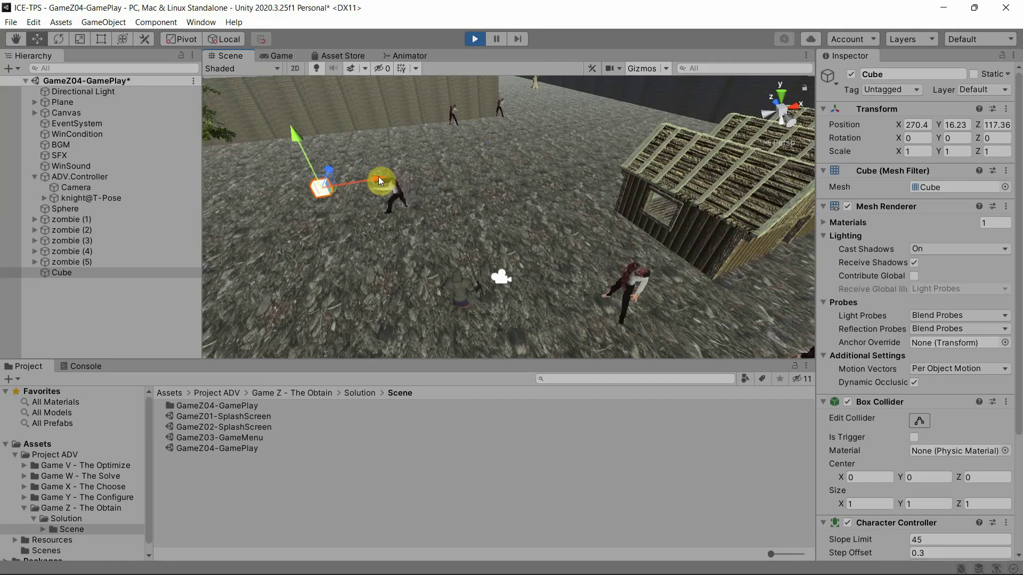
{"action": "left_click_drag", "start_coordinate": [378, 179], "coordinate": [357, 180]}
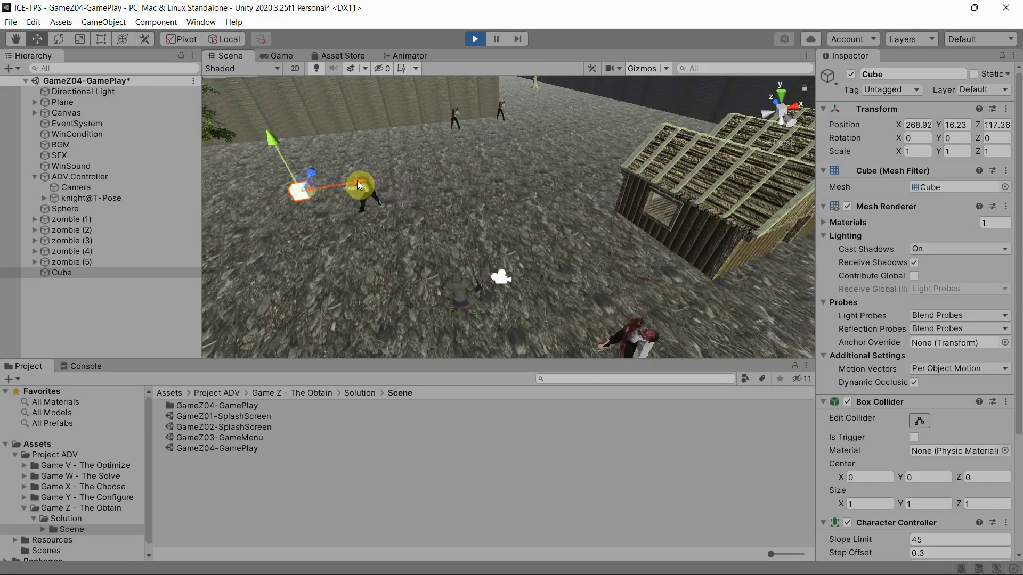
Move the cube past the zombie to about X 280.1, Z 110.4 and on to about X 285.4, Z 104.0
{"action": "left_click_drag", "start_coordinate": [313, 173], "coordinate": [464, 205]}
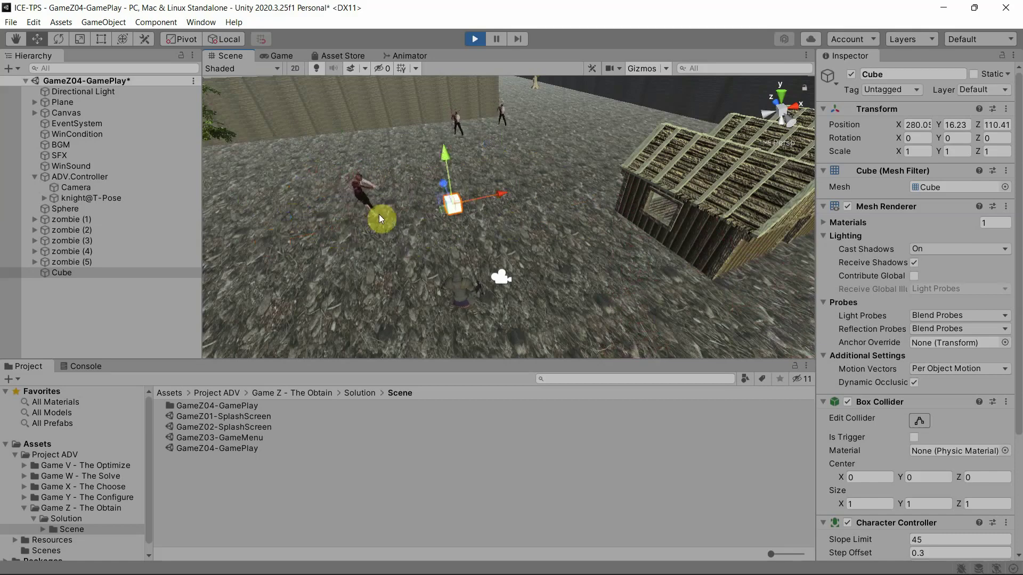
{"action": "left_click_drag", "start_coordinate": [499, 196], "coordinate": [561, 194]}
{"action": "left_click_drag", "start_coordinate": [504, 174], "coordinate": [530, 206]}
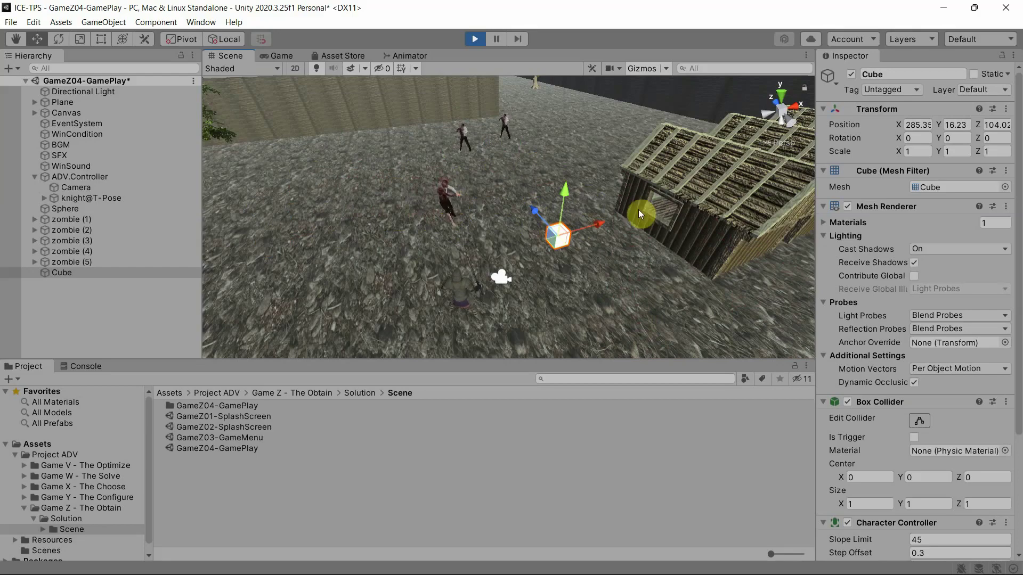
Move the cube along X beyond the three wooden houses to about X 317.2
{"action": "scroll", "coordinate": [639, 224], "scroll_direction": "down", "scroll_amount": 5}
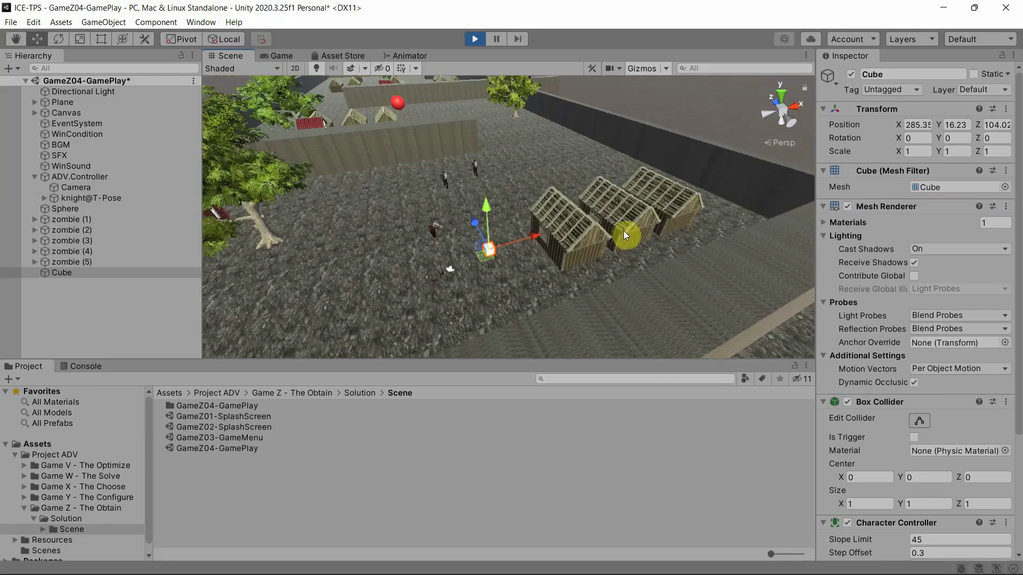
{"action": "left_click_drag", "start_coordinate": [575, 227], "coordinate": [539, 240], "text": "alt"}
{"action": "scroll", "coordinate": [539, 241], "scroll_direction": "up", "scroll_amount": 3}
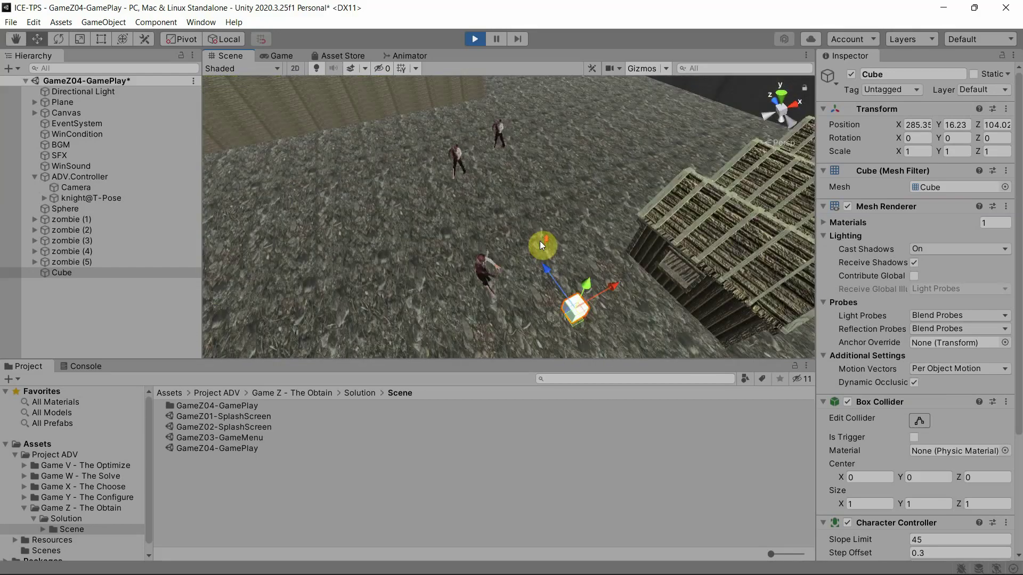
{"action": "scroll", "coordinate": [538, 245], "scroll_direction": "up", "scroll_amount": 3}
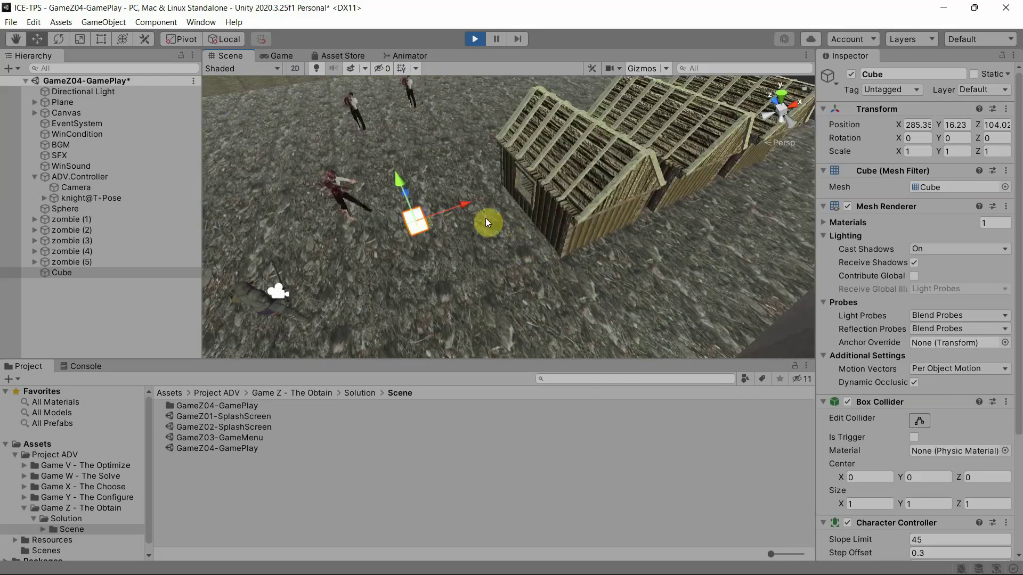
{"action": "left_click_drag", "start_coordinate": [468, 207], "coordinate": [596, 180]}
{"action": "right_click_drag", "start_coordinate": [608, 197], "coordinate": [466, 244]}
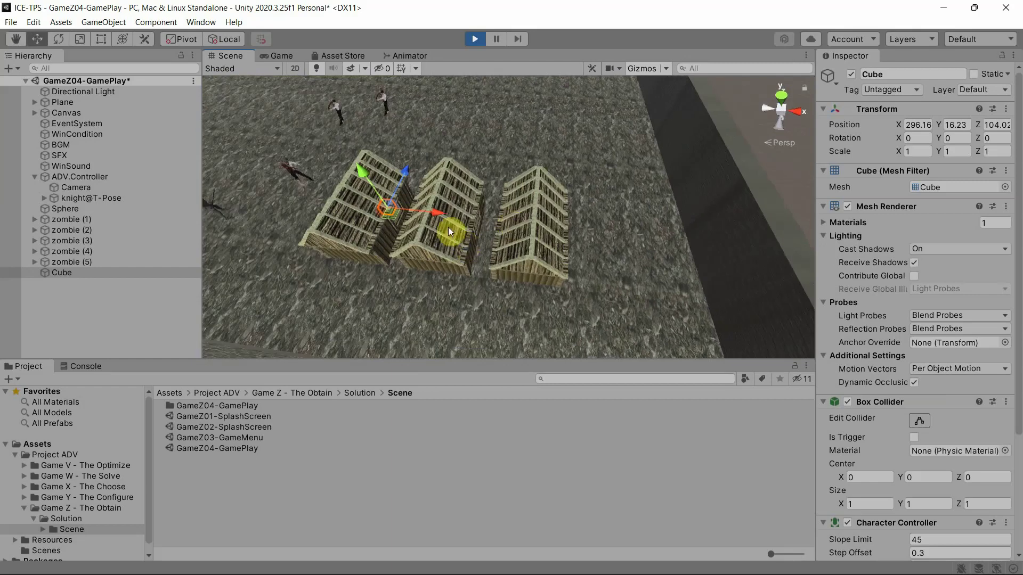
{"action": "left_click_drag", "start_coordinate": [443, 215], "coordinate": [639, 258]}
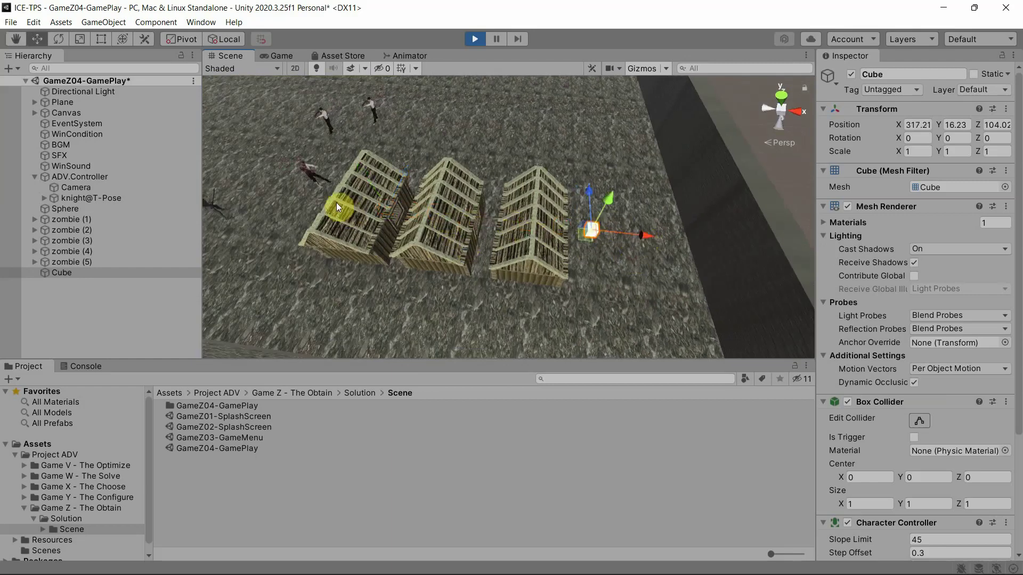
Move the cube along Z to about 98.0 and examine how the zombie follows it among the wooden houses
{"action": "middle_click_drag", "start_coordinate": [434, 258], "coordinate": [449, 263]}
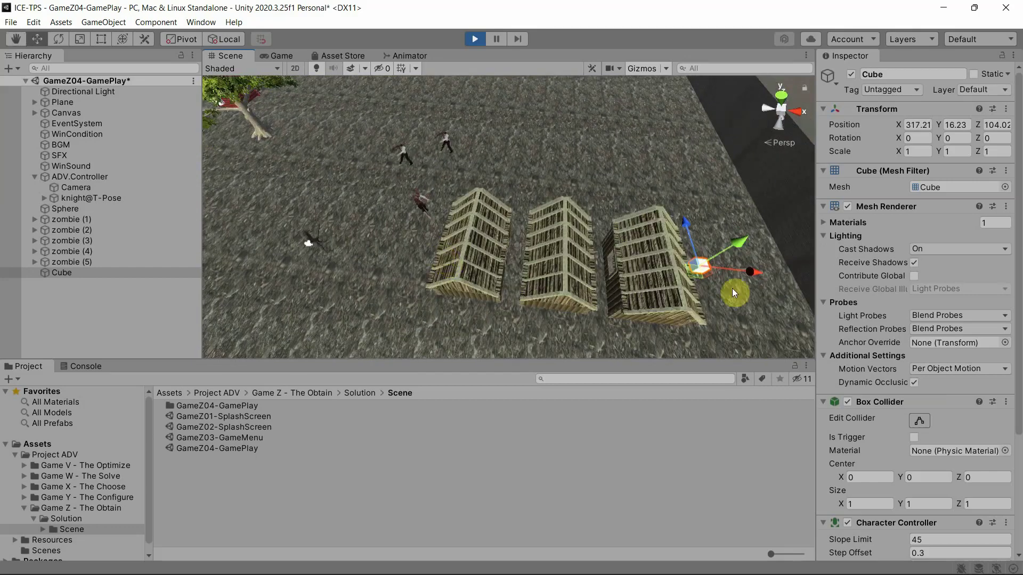
{"action": "left_click", "coordinate": [701, 263]}
{"action": "left_click", "coordinate": [702, 262]}
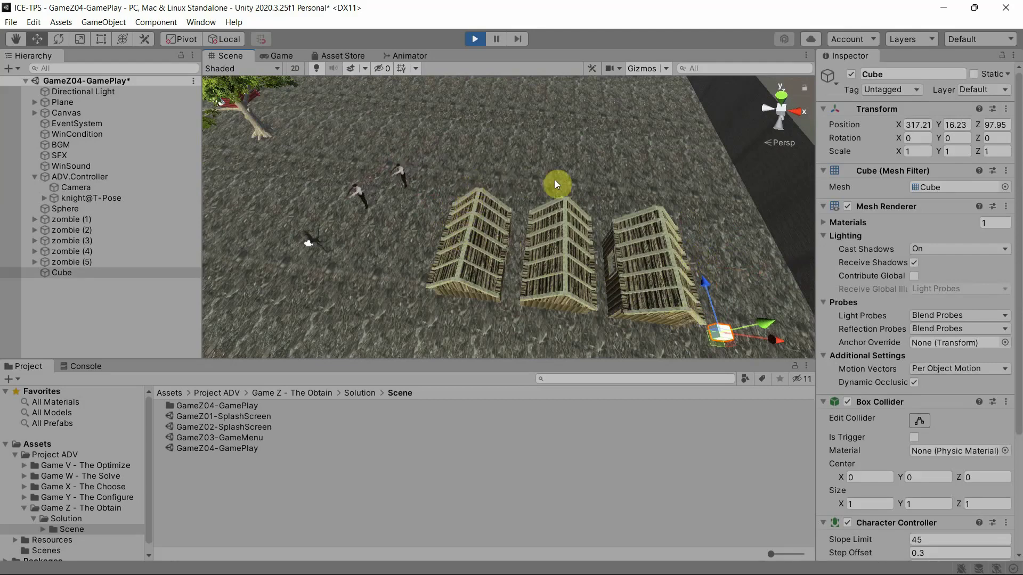
{"action": "right_click_drag", "start_coordinate": [584, 291], "coordinate": [574, 279]}
{"action": "right_click_drag", "start_coordinate": [509, 283], "coordinate": [546, 265]}
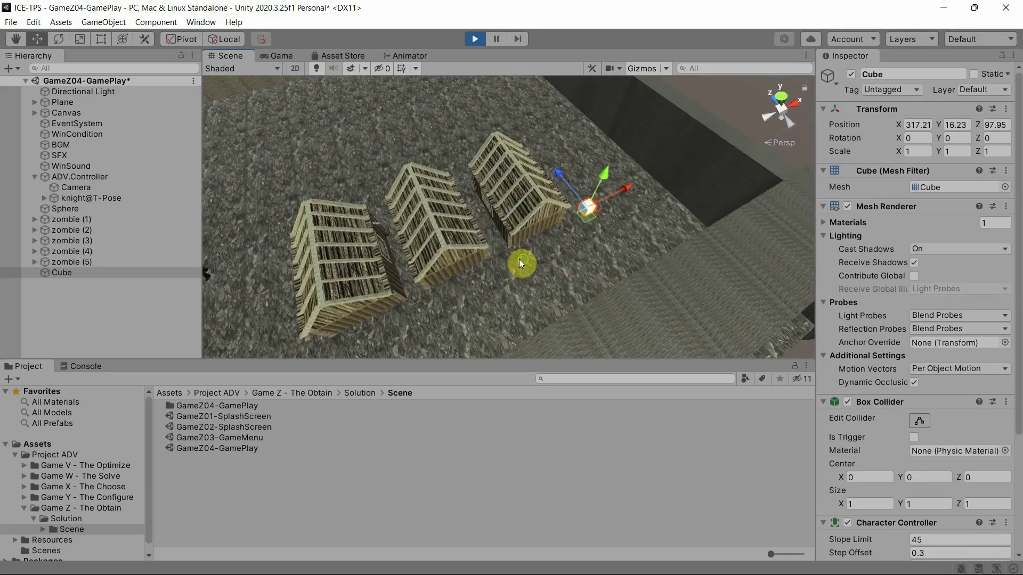
{"action": "middle_click_drag", "start_coordinate": [479, 256], "coordinate": [527, 260]}
{"action": "scroll", "coordinate": [480, 256], "scroll_direction": "up", "scroll_amount": 5}
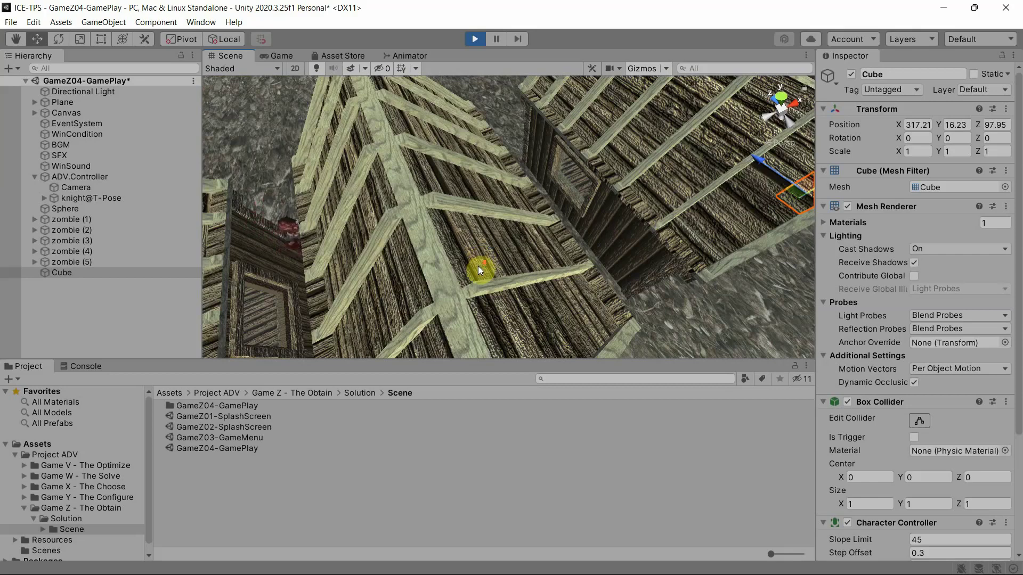
{"action": "scroll", "coordinate": [478, 266], "scroll_direction": "down", "scroll_amount": 5}
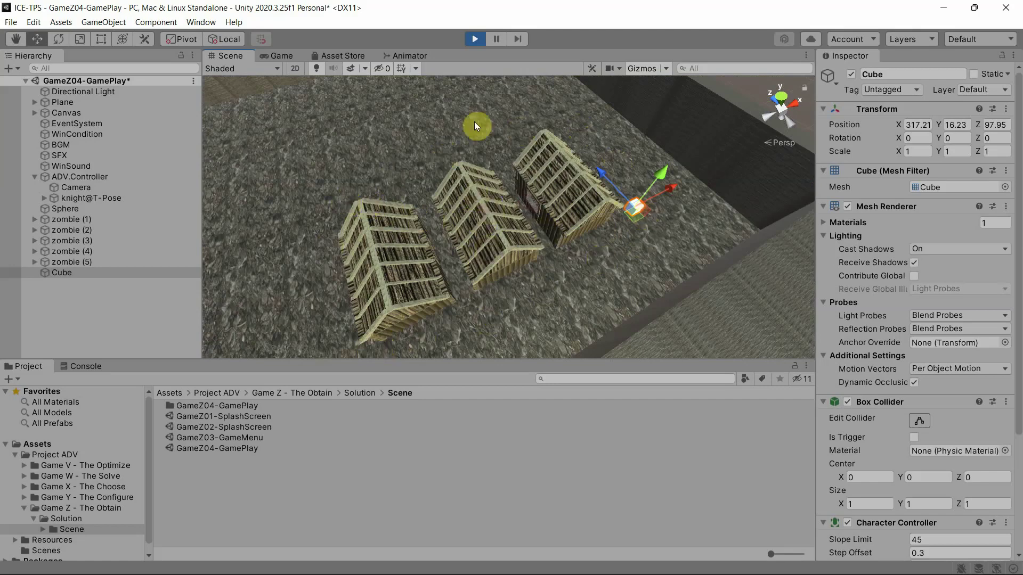
Stop the running game and return to editing the scene
{"action": "left_click", "coordinate": [474, 39]}
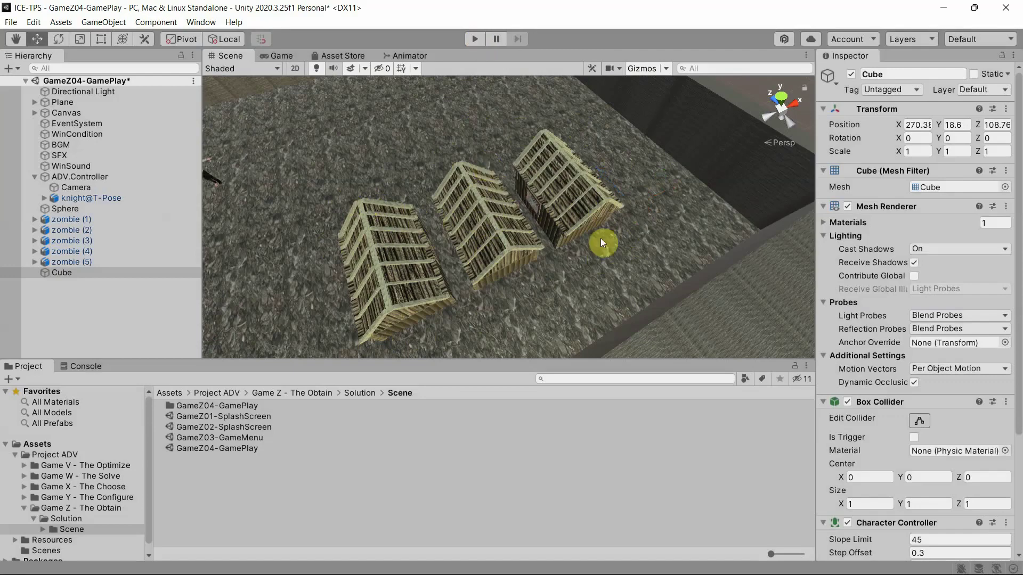
{"action": "left_click_drag", "start_coordinate": [599, 238], "coordinate": [467, 190], "text": "alt"}
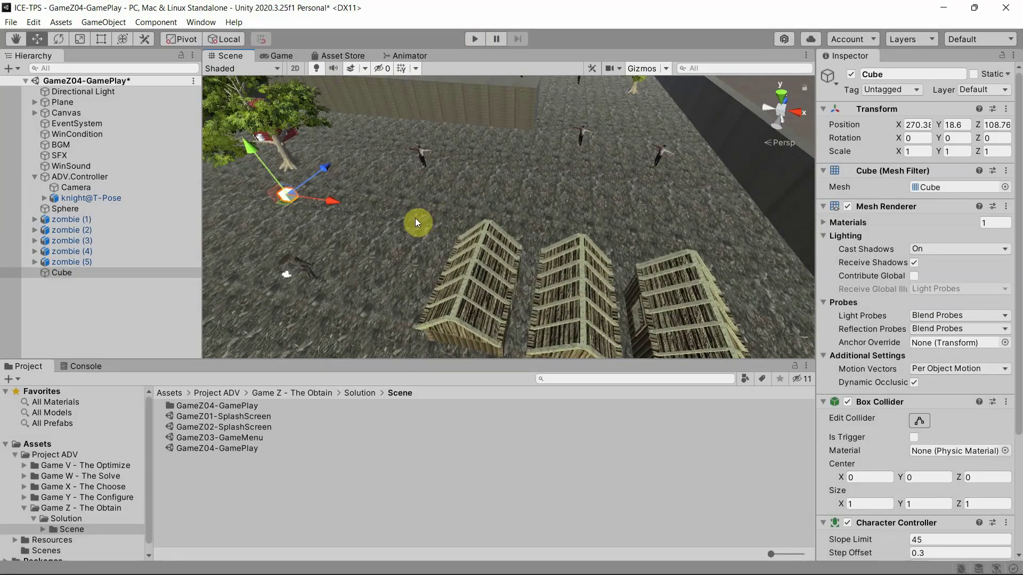
{"action": "middle_click_drag", "start_coordinate": [415, 218], "coordinate": [468, 222]}
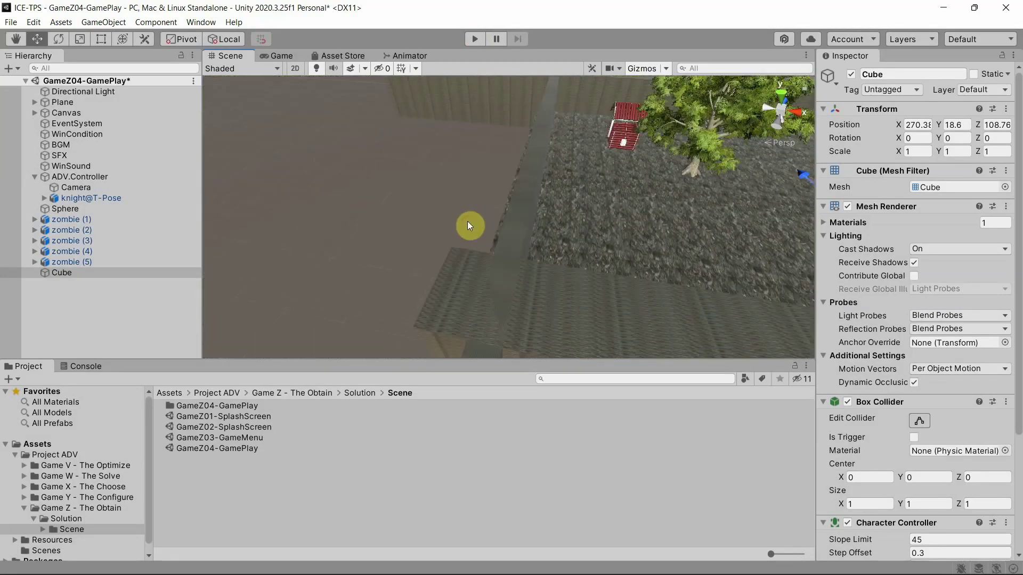